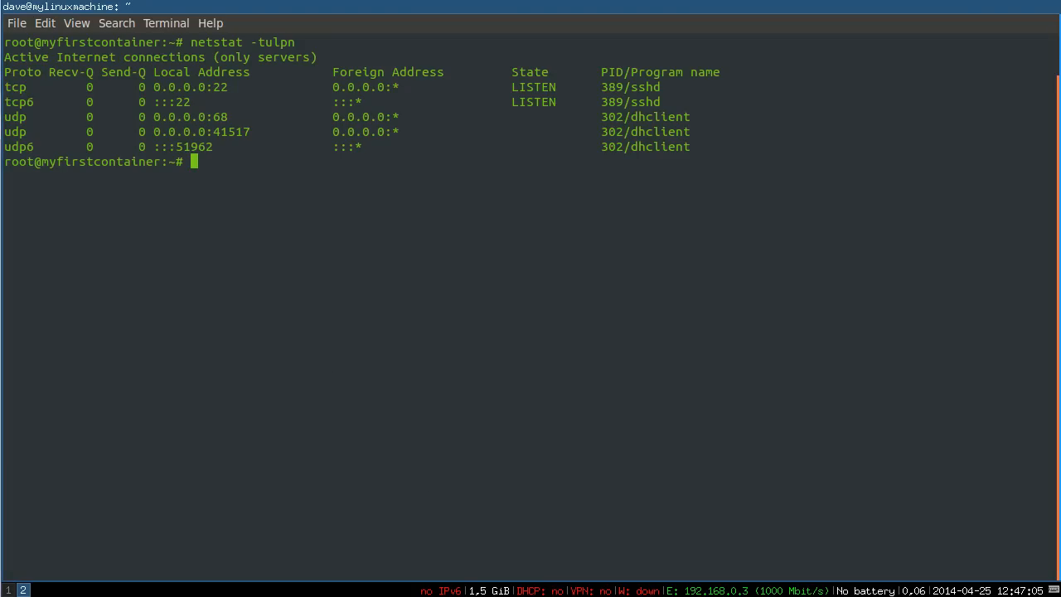
Highlight the sshd 0.0.0.0:22 listening entries in the netstat -tulpn output.
drag(152, 86, 244, 87)
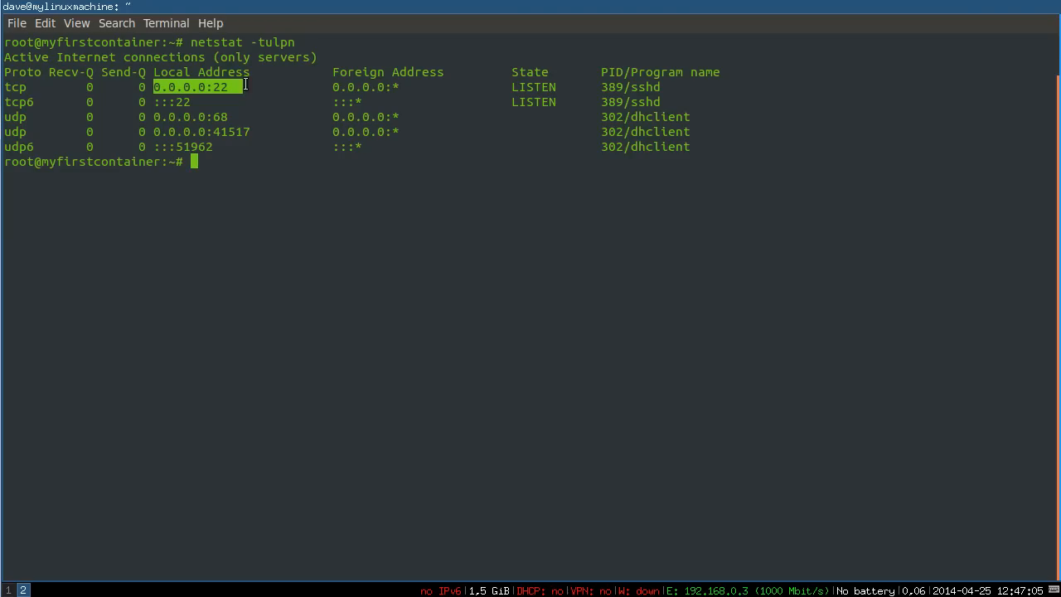
click(237, 190)
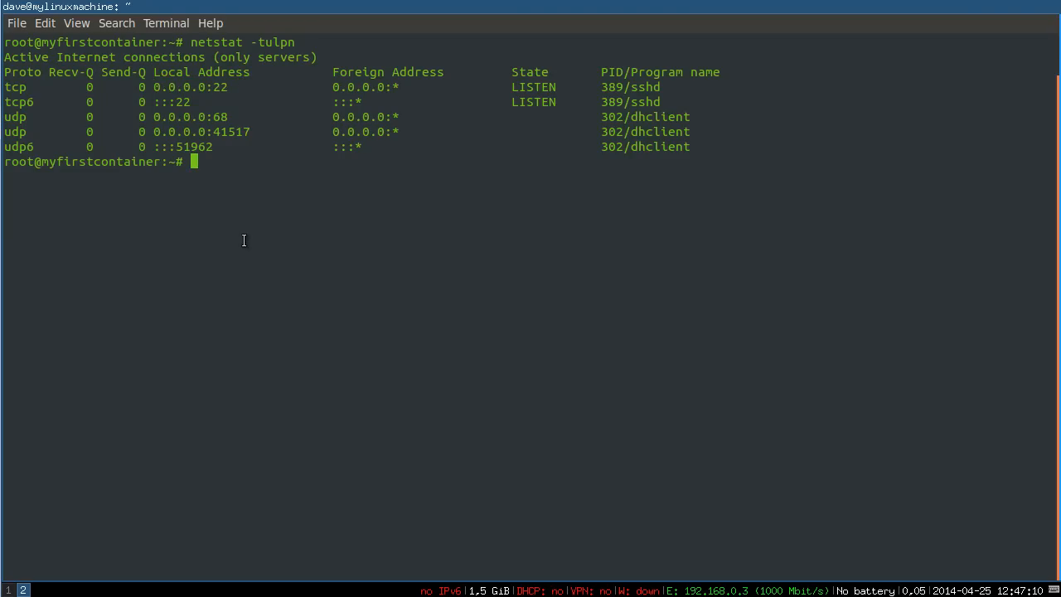
drag(600, 86, 661, 87)
click(512, 220)
text(sudo apt-)
text(get install)
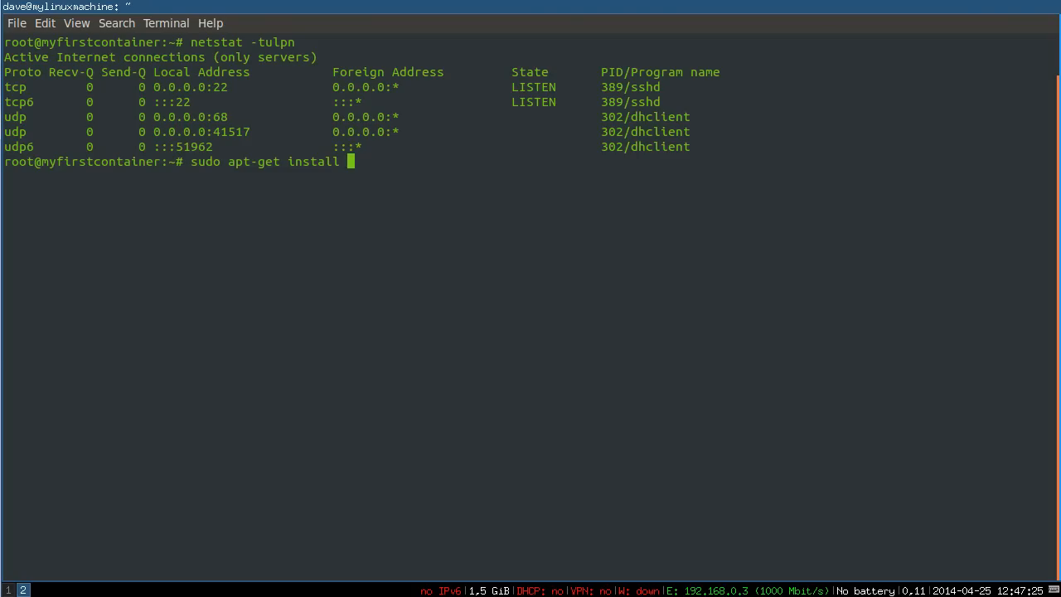
text(openssh-)
text(server)
Run sudo apt-get install openssh-server, then open /etc/ssh/sshd_config in nano.
key(Return)
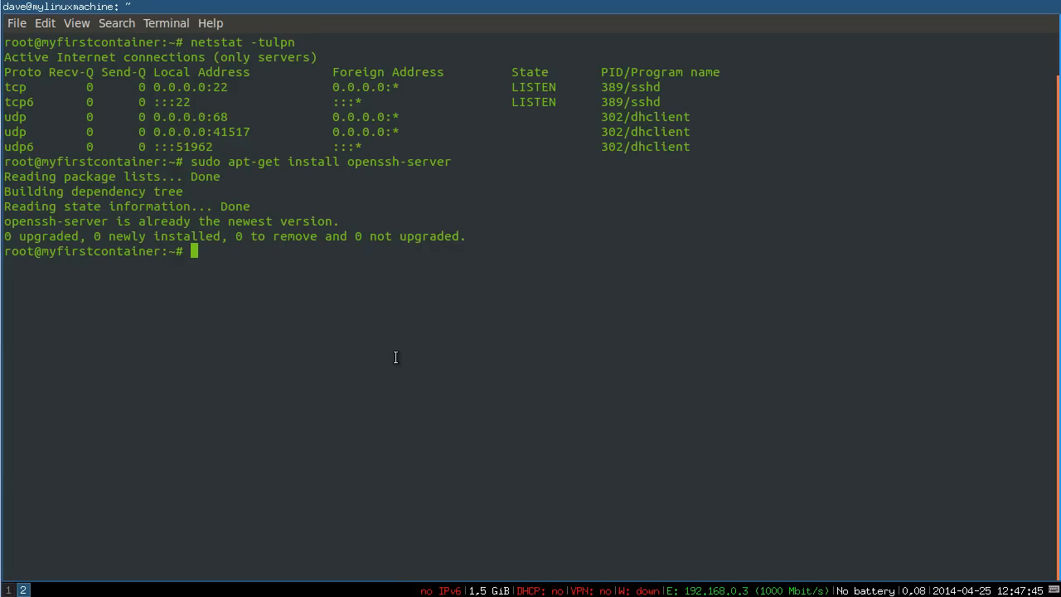
text(nan)
text(o /etc/ssh)
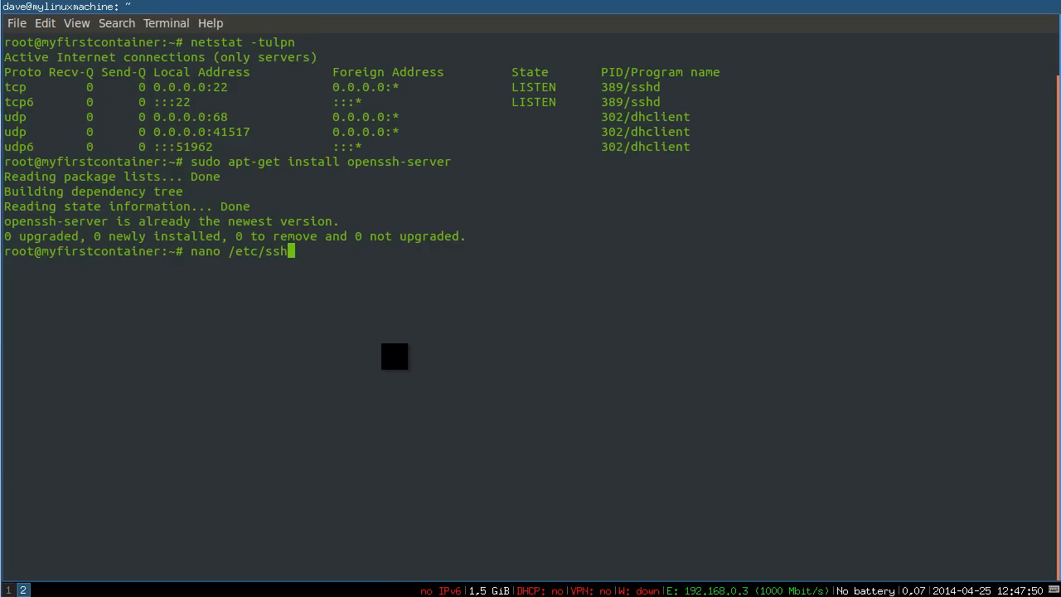
text(/)
text(ssh)
text(d_)
key(Tab)
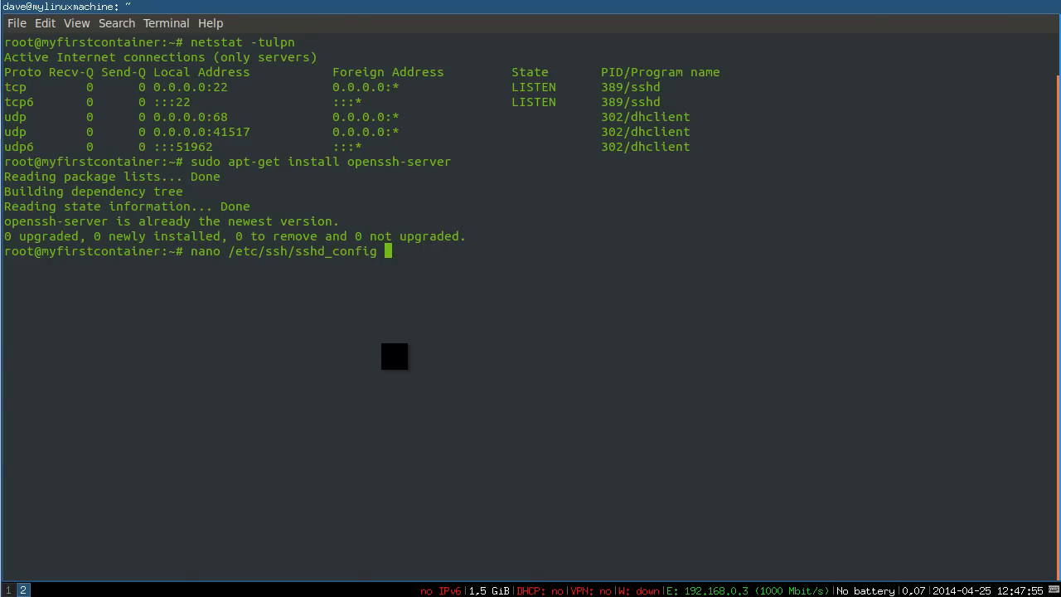
key(Return)
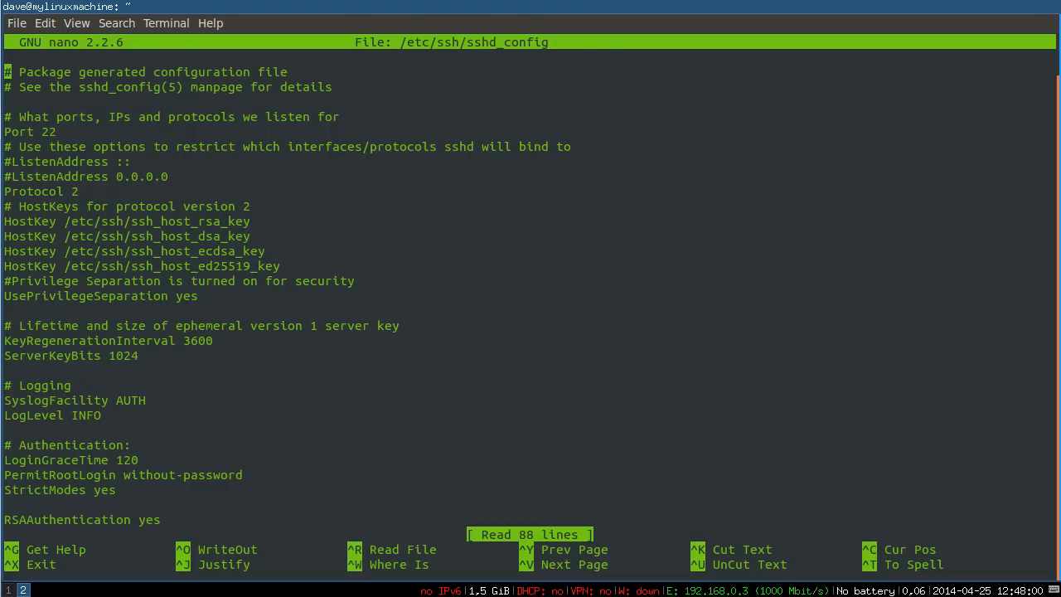
Review the Port 22, PubkeyAuthentication and PermitRootLogin lines in sshd_config.
key(Down)
key(Down)
key(Down)
key(Down)
key(Right)
key(Right)
key(Right)
key(Right)
key(Right)
key(Right)
key(Right)
key(Page_Down)
key(Up)
key(Up)
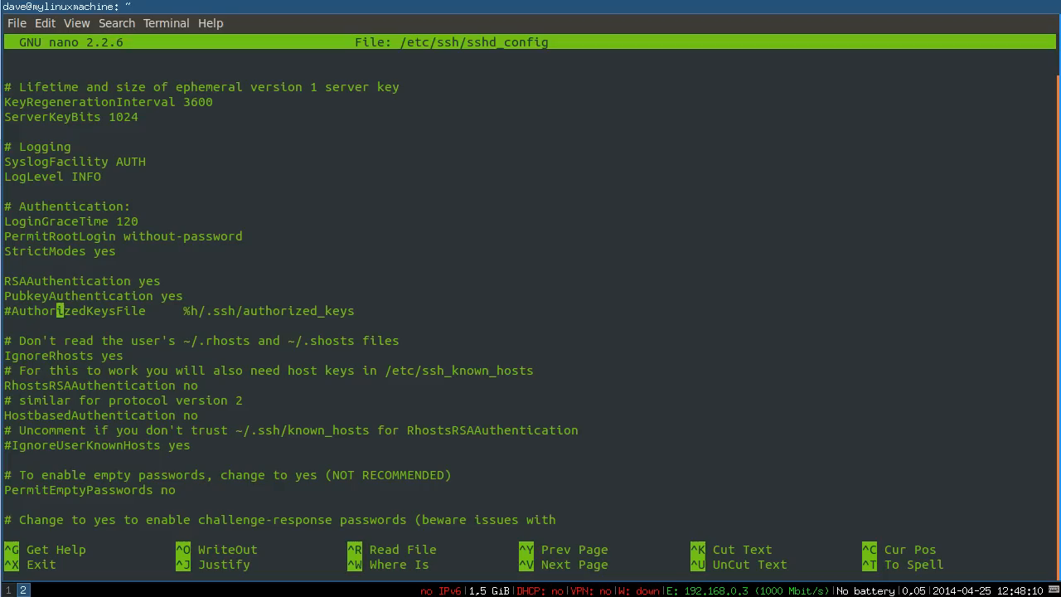
key(Up)
key(Up)
key(Up)
key(Up)
key(Left)
key(Left)
key(Left)
key(Left)
key(Left)
key(Left)
key(Left)
key(Left)
Review RSAAuthentication, AuthorizedKeysFile and PasswordAuthentication yes, then exit nano to the host workspace.
key(Down)
key(Down)
key(Down)
key(Down)
key(Down)
key(Down)
key(Down)
key(Up)
key(Up)
key(Up)
key(Up)
key(Up)
key(Down)
key(Down)
key(Down)
key(Down)
key(Down)
key(Down)
key(Down)
key(Down)
key(Down)
key(Down)
key(Down)
key(Down)
key(Down)
key(Down)
key(Down)
key(Down)
key(Down)
key(Down)
key(Down)
key(Down)
key(Down)
key(Up)
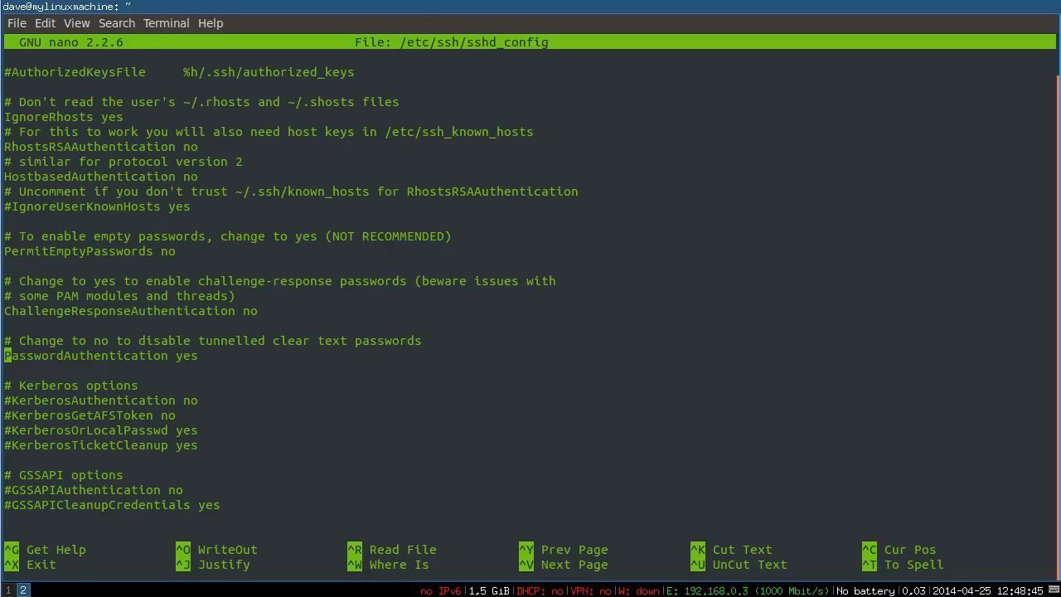
key(ctrl+x)
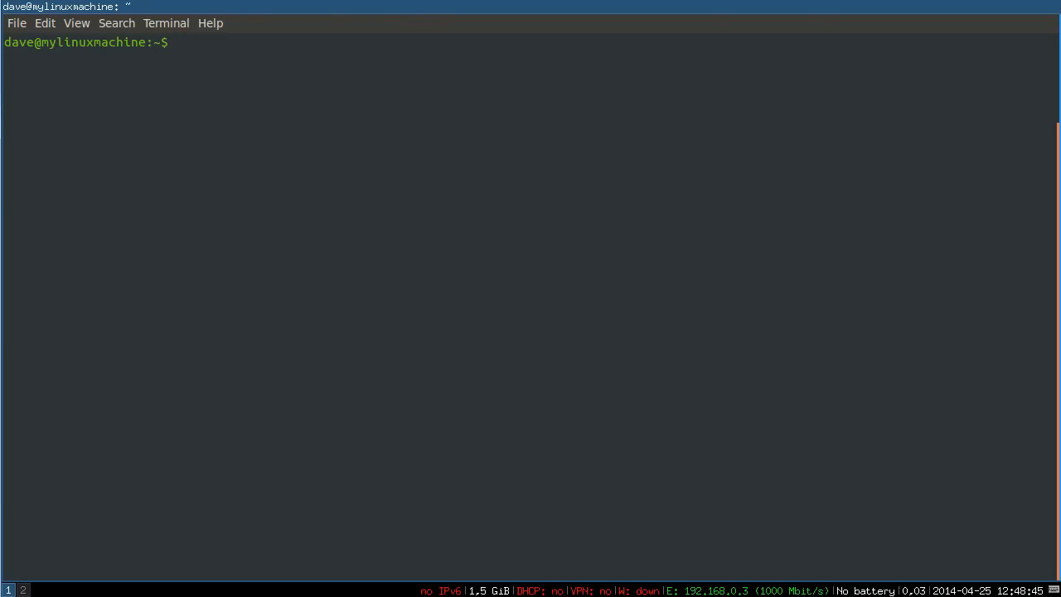
text(ss)
Run ifconfig in the container workspace to find its address, then return to the local terminal.
key(BackSpace)
key(BackSpace)
key(super+2)
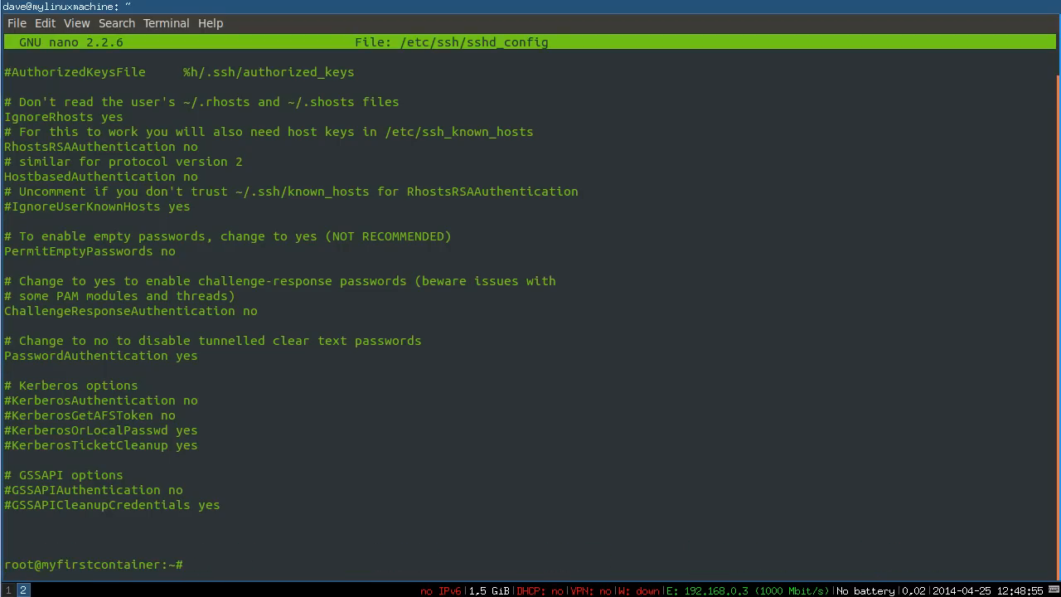
text(ifconfig)
key(Return)
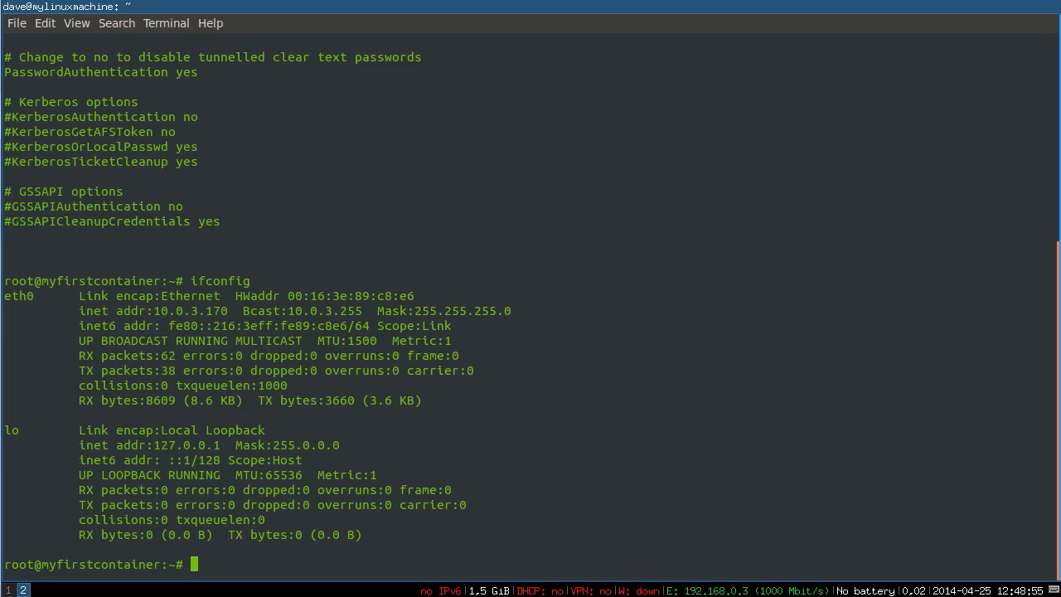
key(super+1)
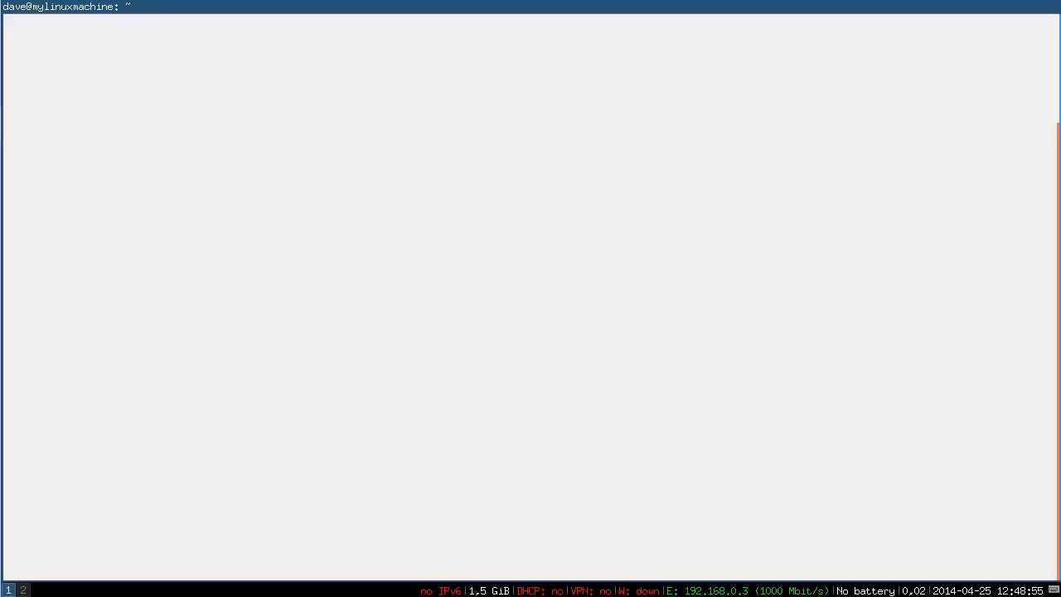
text(ssh ubuntu@10.0.3.)
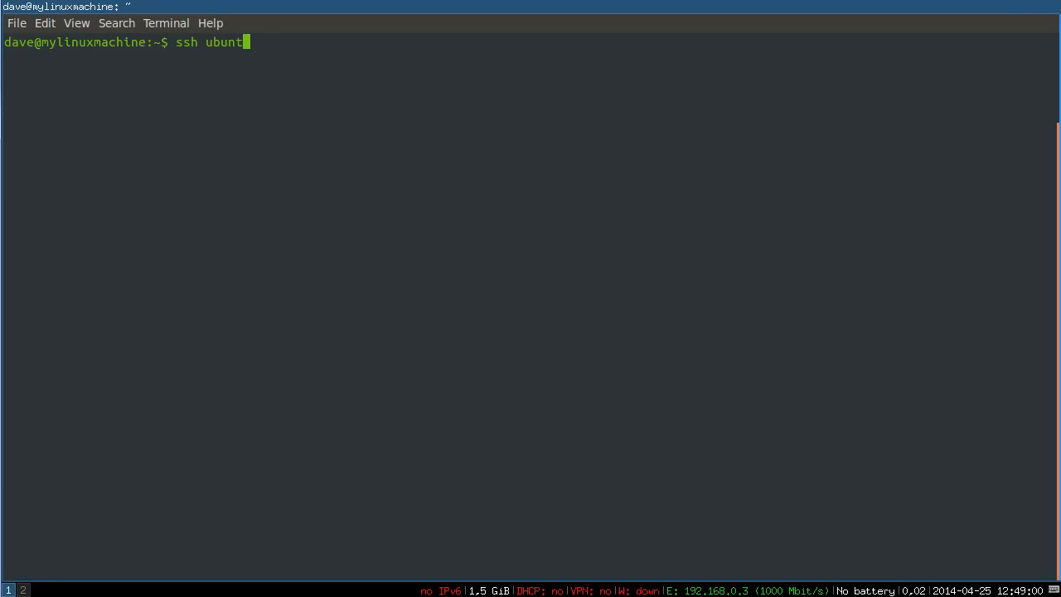
text(1)
text(70)
text( -)
text(p 22)
key(BackSpace)
key(BackSpace)
key(BackSpace)
key(BackSpace)
key(BackSpace)
key(Return)
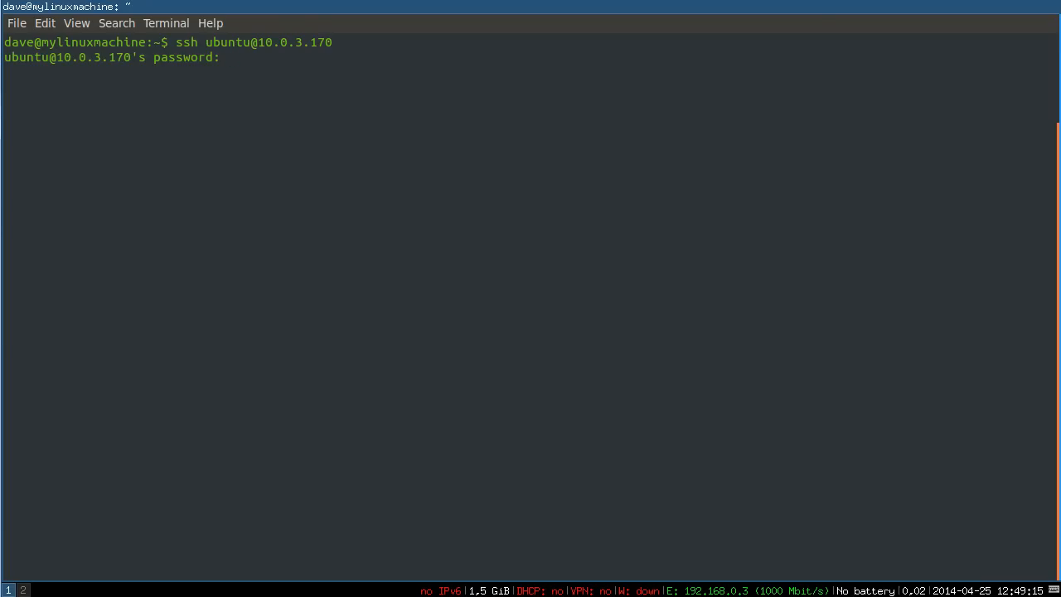
key(Return)
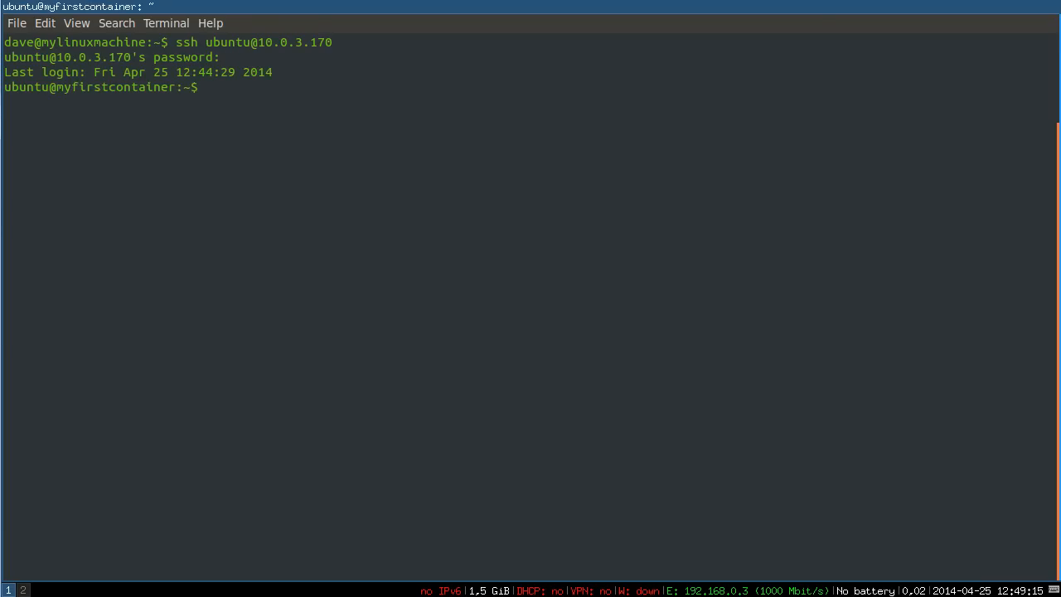
Log out of the container SSH session back to the local shell.
key(Return)
key(Return)
key(Return)
key(ctrl+d)
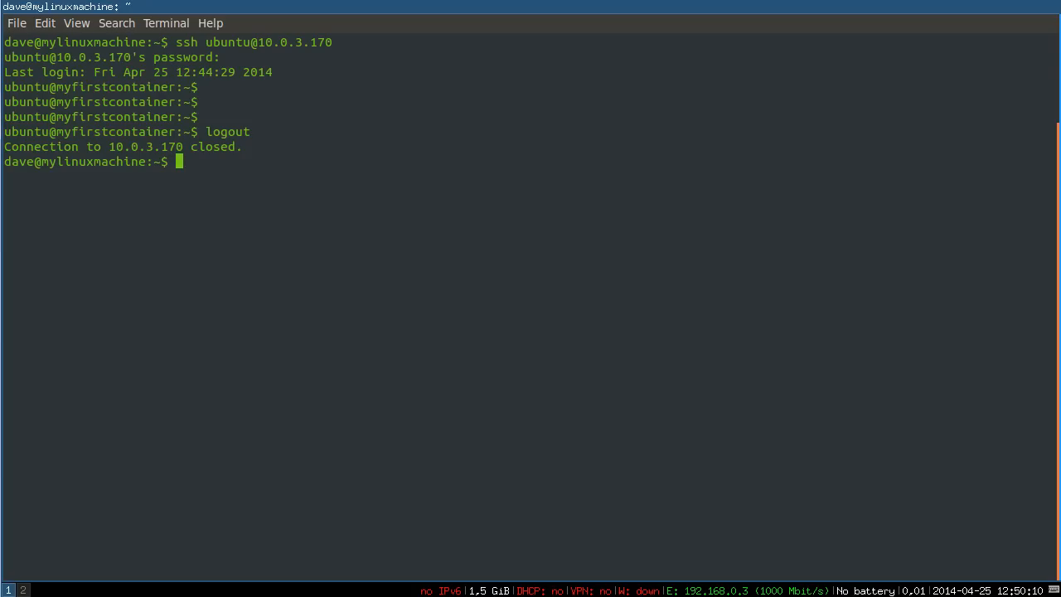
text(ssh-keygen)
text( -t rsa)
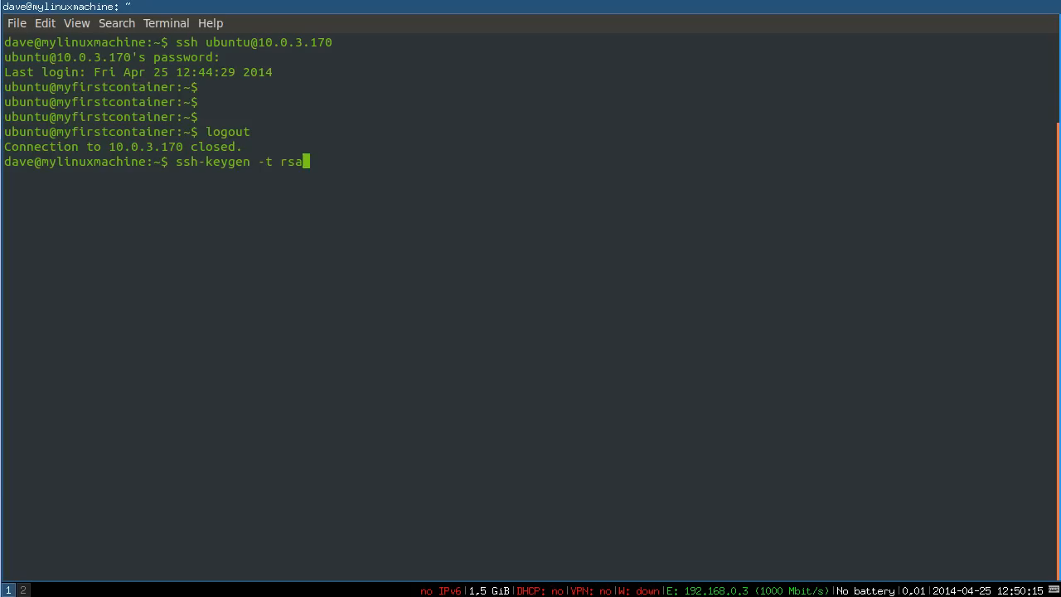
text( -b )
text(4096)
Generate an RSA key pair with ssh-keygen at the default id_rsa location with no passphrase.
key(BackSpace)
key(BackSpace)
key(BackSpace)
key(BackSpace)
key(BackSpace)
key(BackSpace)
key(BackSpace)
text(-b)
text( 40)
text(96)
key(Return)
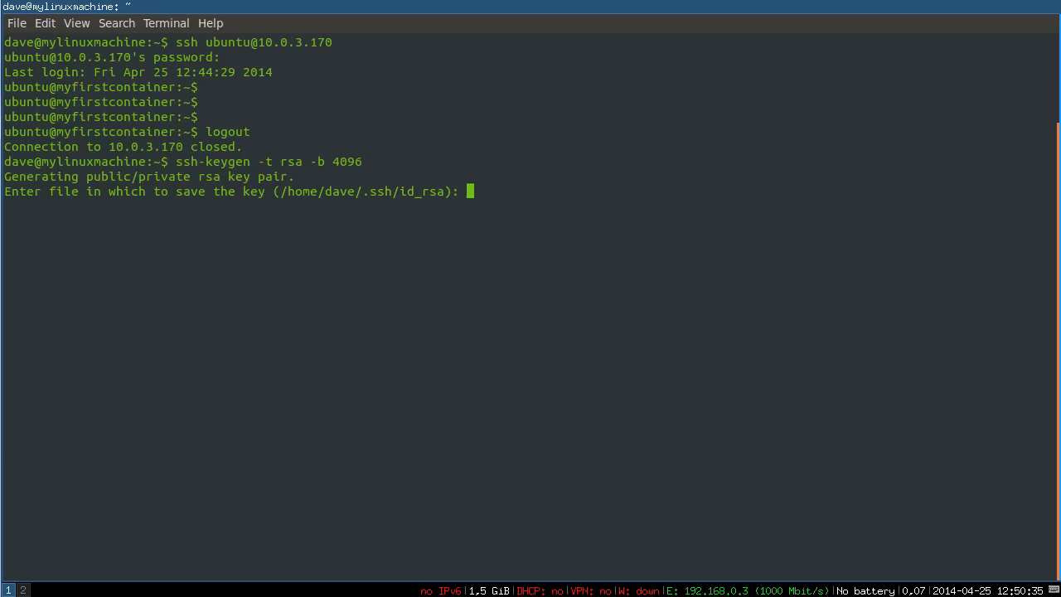
key(Return)
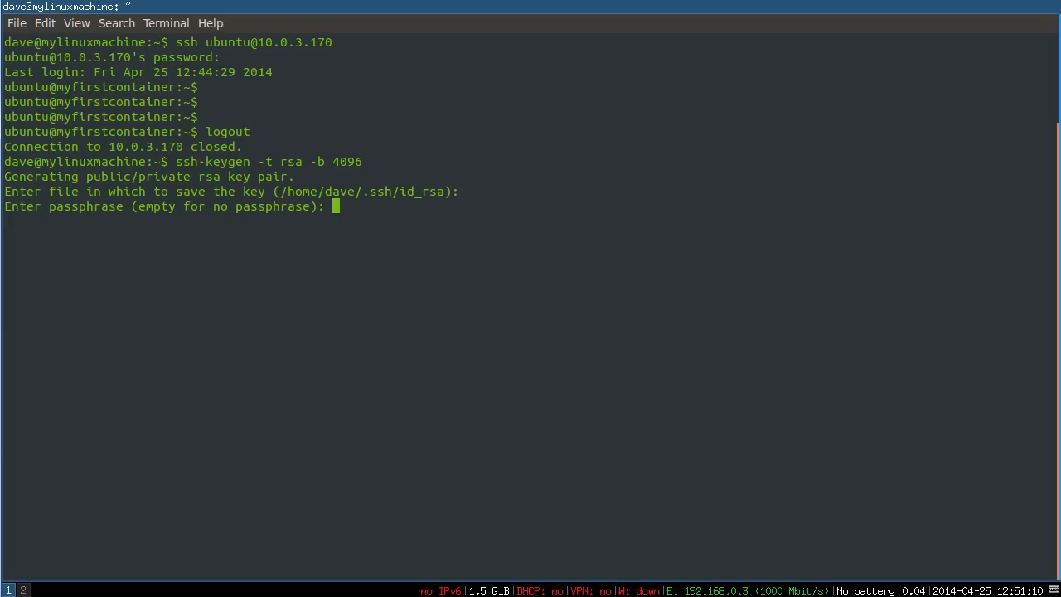
key(Return)
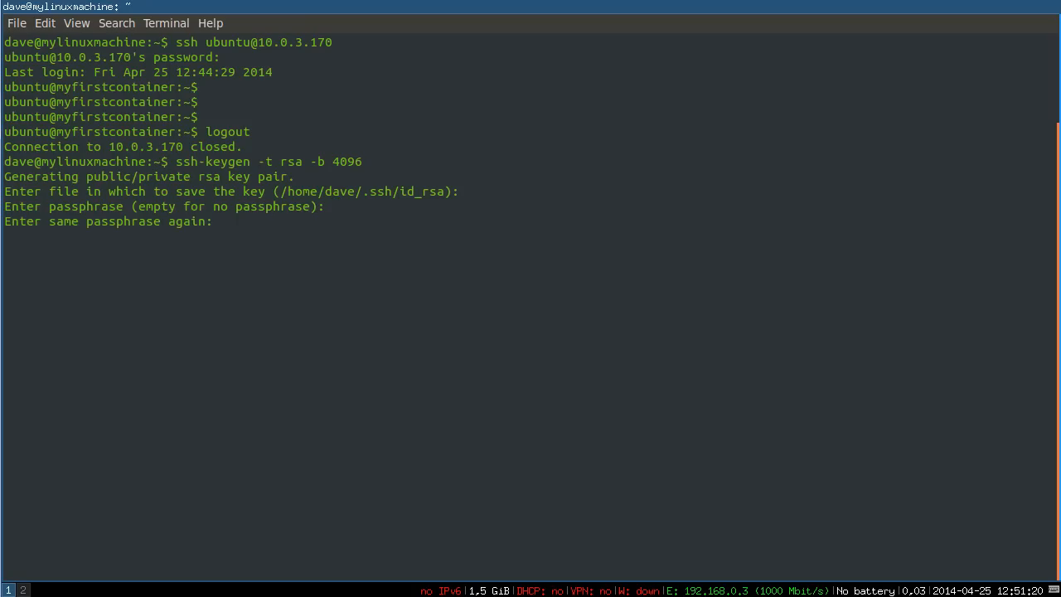
key(Return)
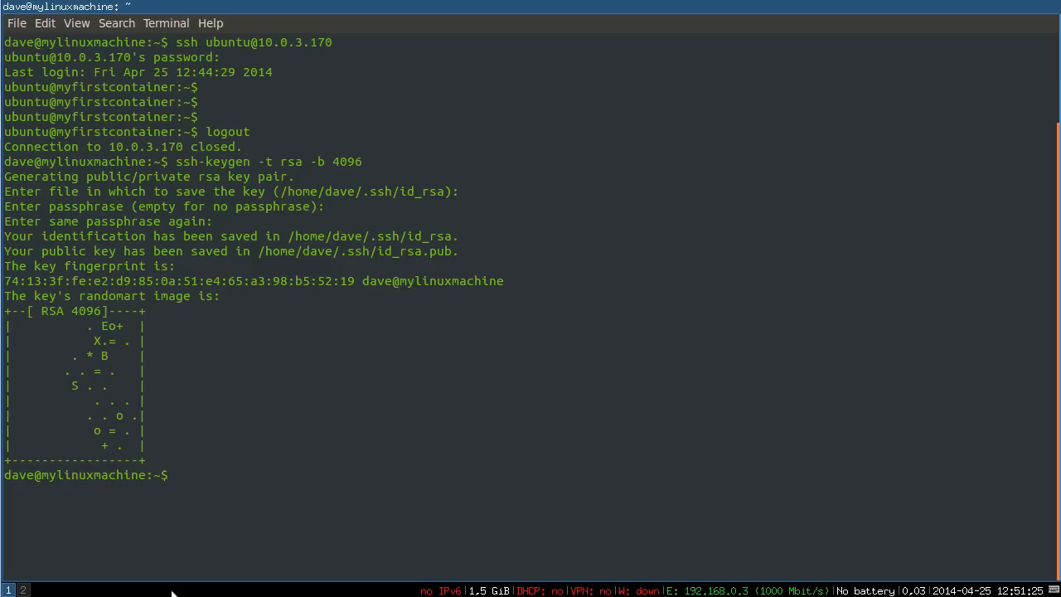
text(ls .ssh/)
List .ssh/ and point out the id_rsa private key and id_rsa.pub public key.
key(Return)
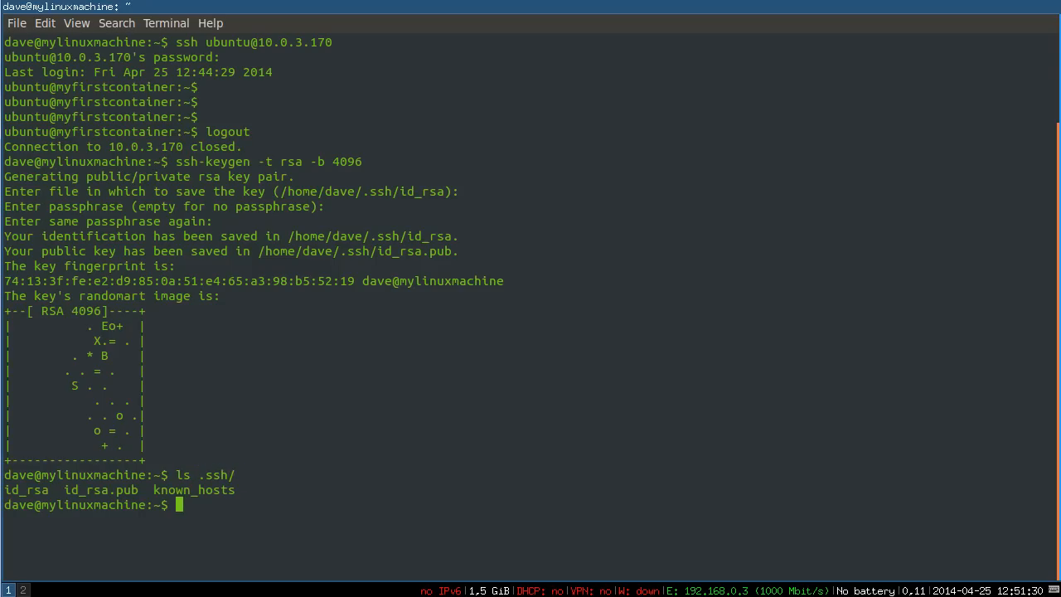
double_click(68, 490)
click(53, 493)
double_click(25, 490)
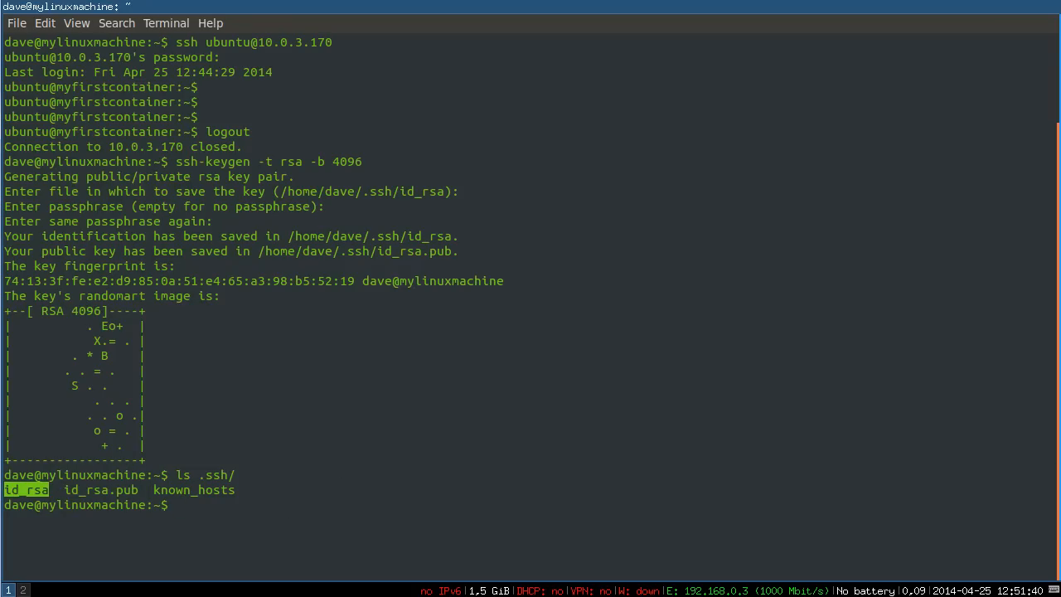
click(372, 530)
double_click(27, 489)
click(328, 523)
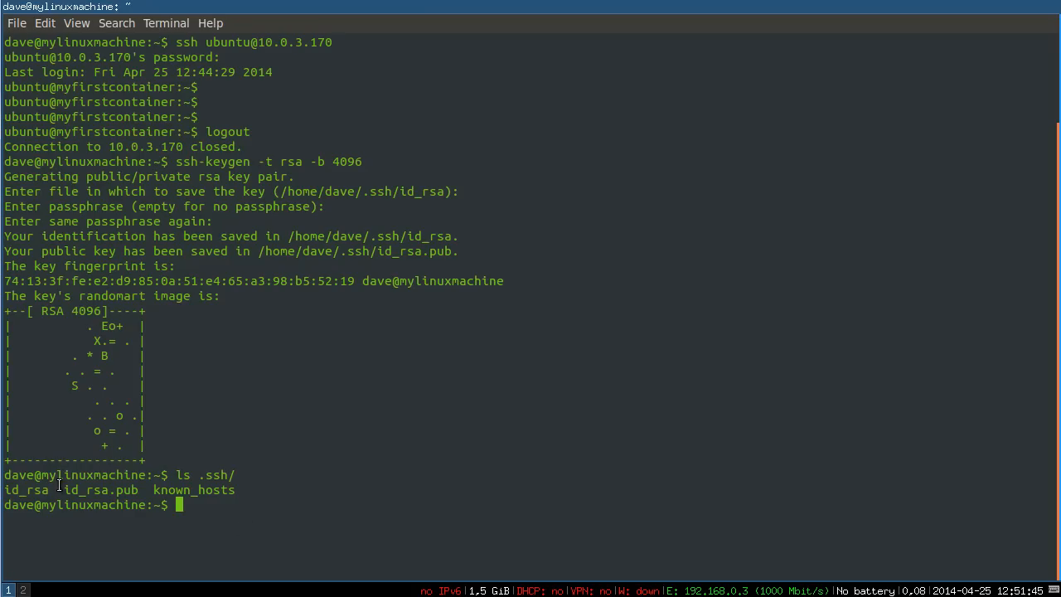
drag(63, 490, 136, 490)
click(295, 528)
text(scp)
text(.ssh/idr)
text(sa)
key(BackSpace)
key(BackSpace)
key(BackSpace)
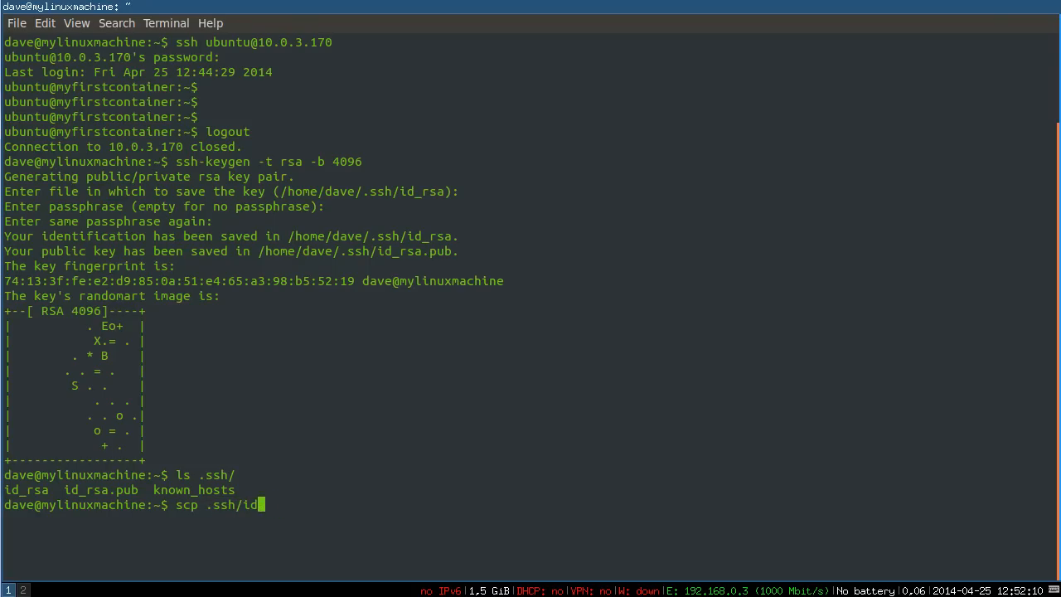
text(_rsa.pub)
text(ubuntu@)
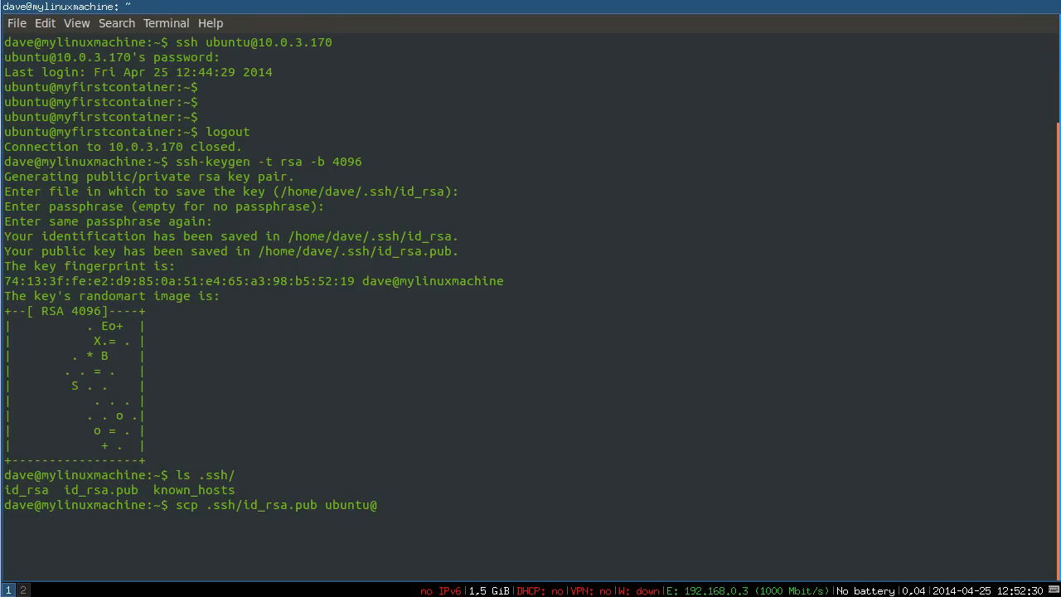
text(10.0.3.170)
text(:)
text(/home/ubuntu)
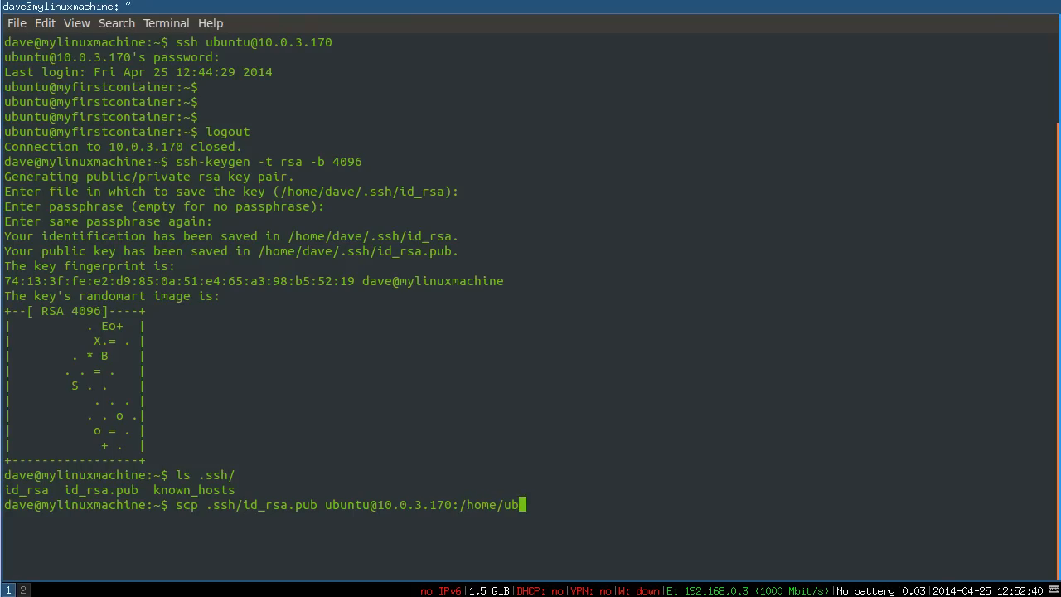
key(Return)
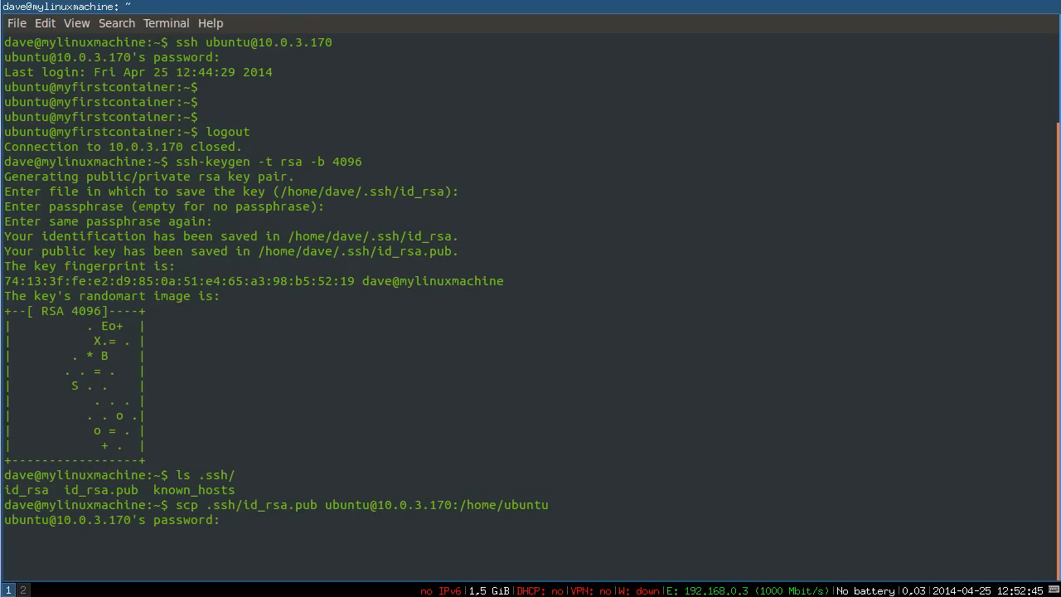
key(Return)
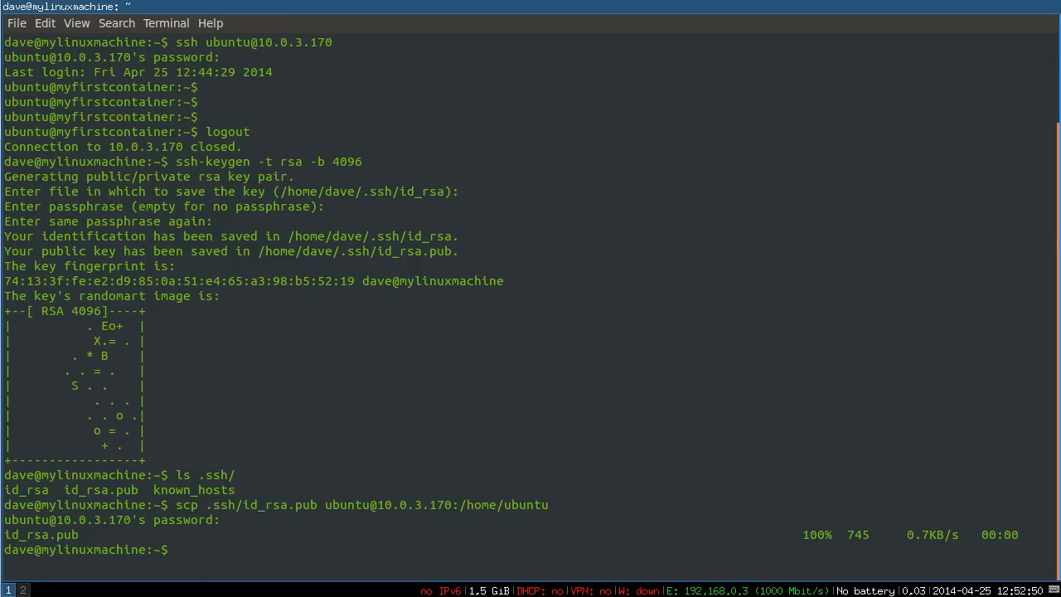
In the container, log out of root to ubuntu and list the home folder showing id_rsa.pub and .ssh.
key(super+2)
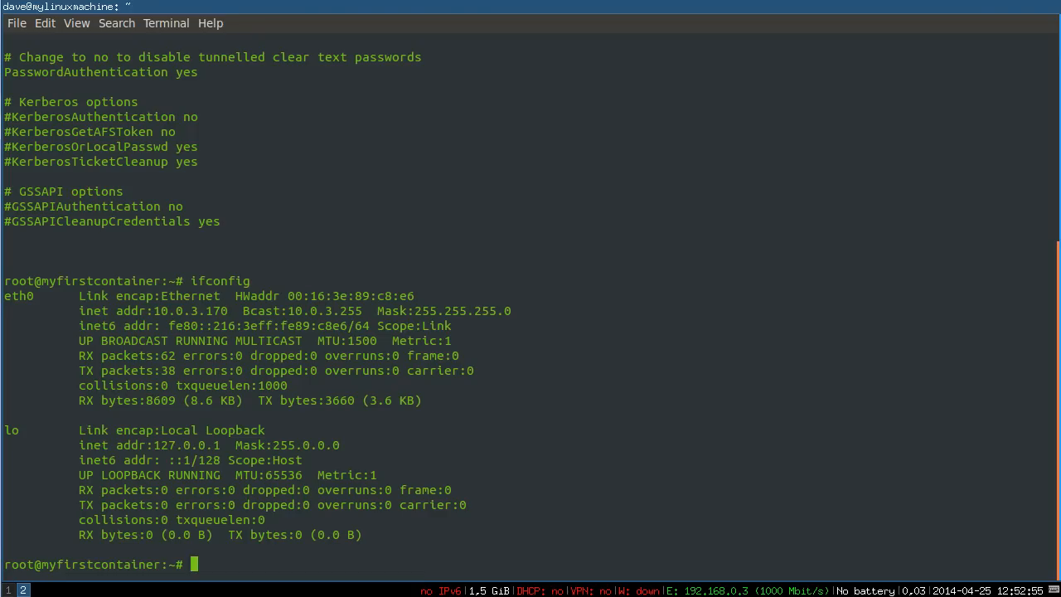
key(ctrl+d)
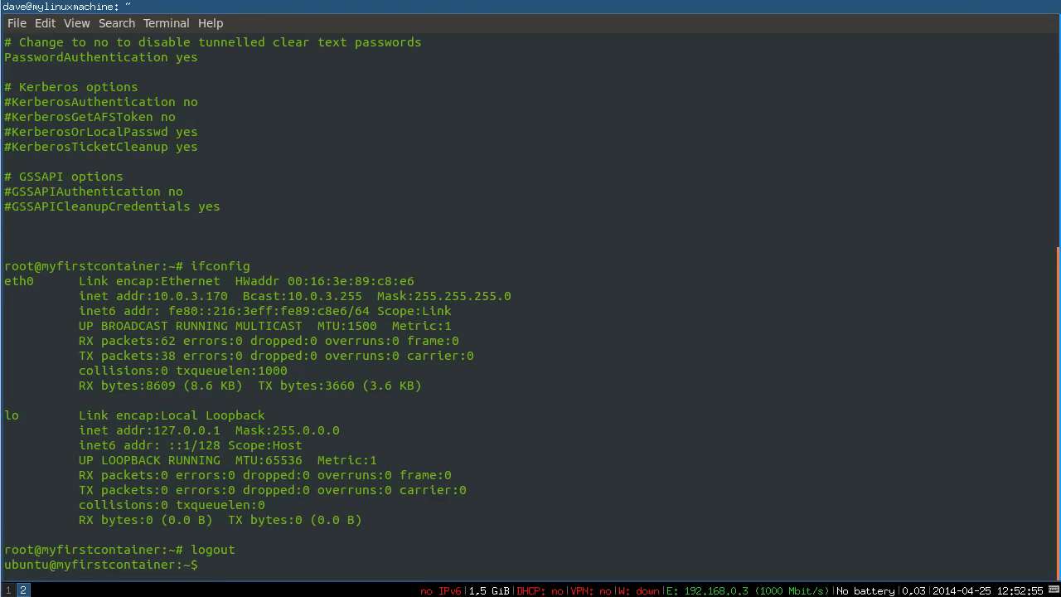
text(clear)
key(Return)
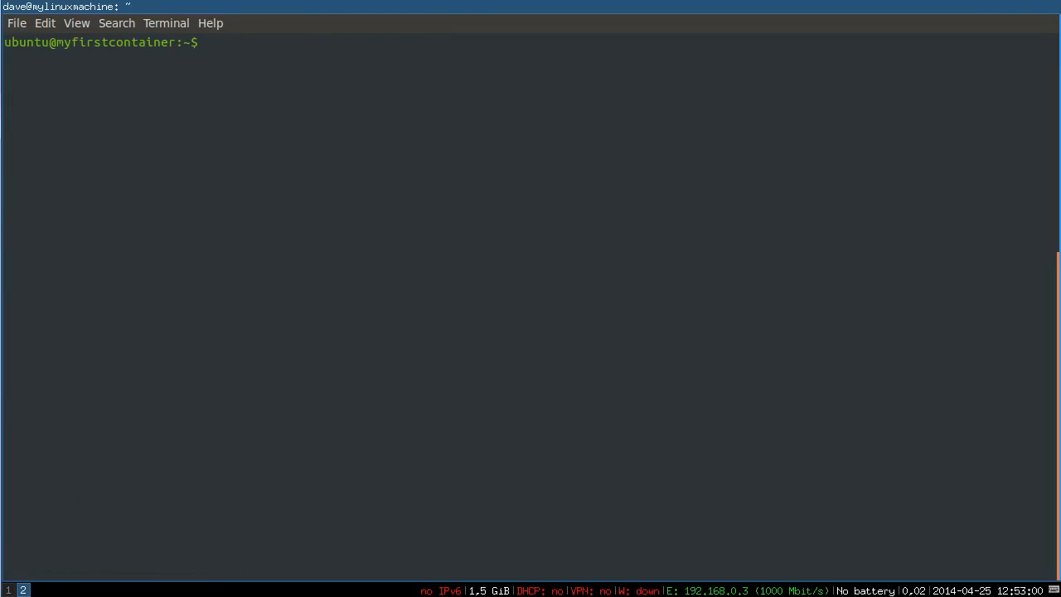
text(ls -a)
key(Return)
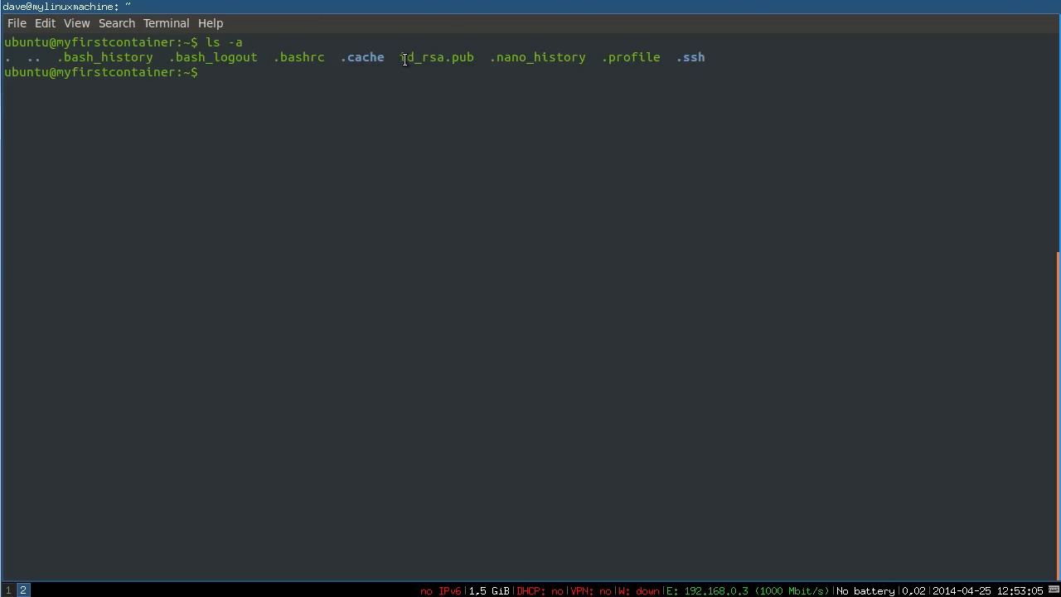
drag(400, 58, 478, 56)
mouse_move(675, 58)
mouse_down()
mouse_move(717, 56)
mouse_move(709, 57)
mouse_up()
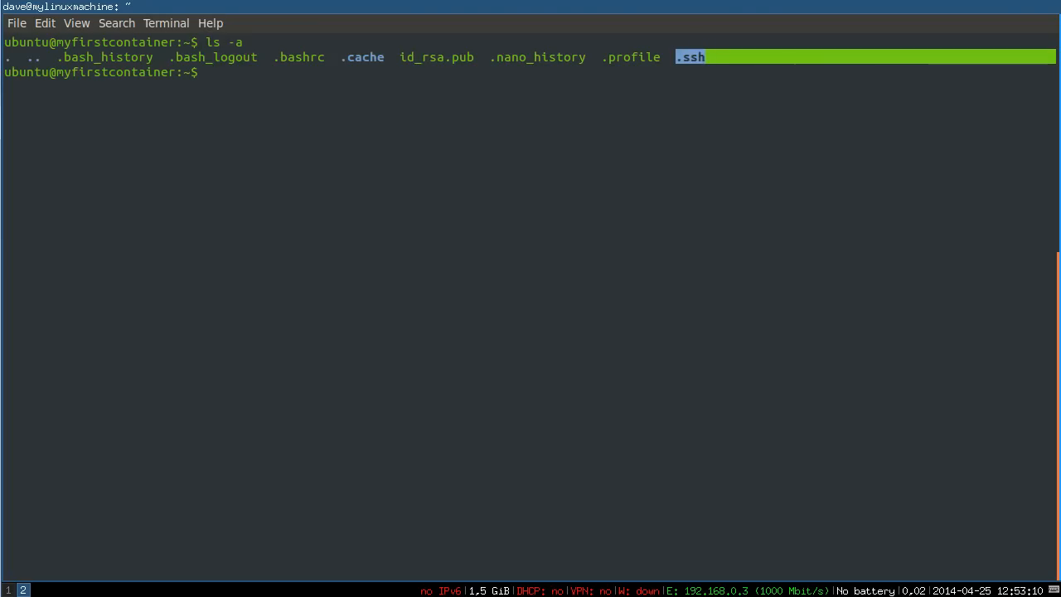
click(418, 115)
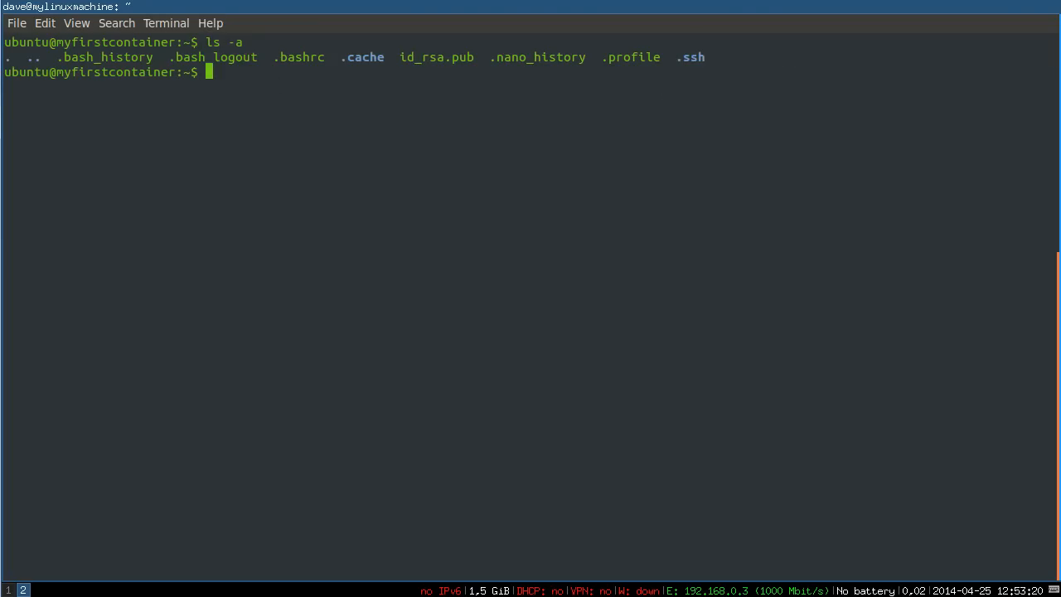
text(chmod)
text( .st)
text(h)
Apply chmod 700 to .ssh and check the authorized_keys permissions with ls -l.
key(BackSpace)
key(BackSpace)
key(BackSpace)
key(BackSpace)
text(700 )
text(.ssh)
key(Return)
text(ls -l)
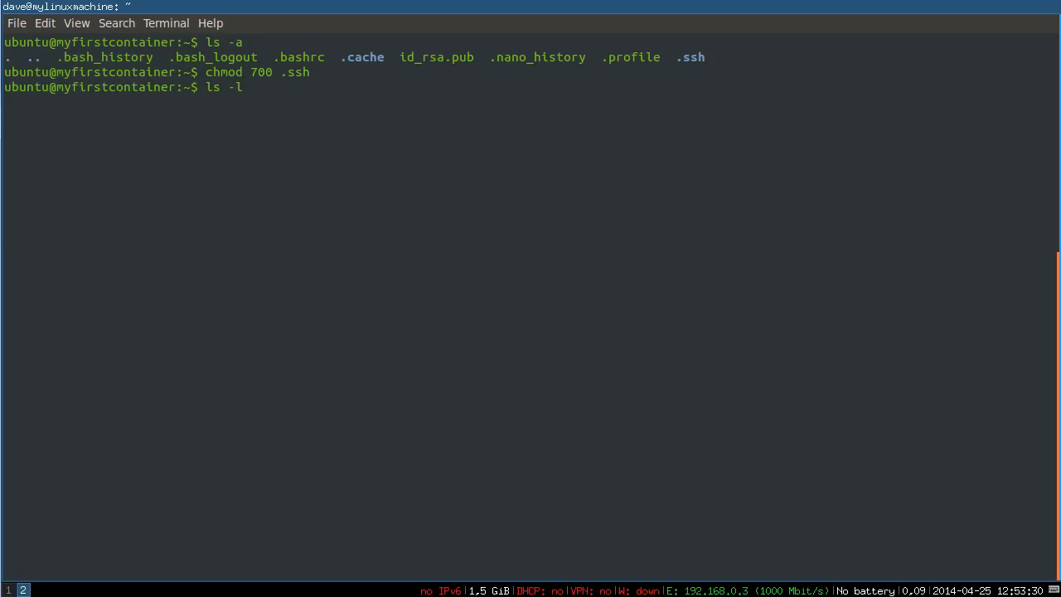
text( .ssh)
text(/)
key(Return)
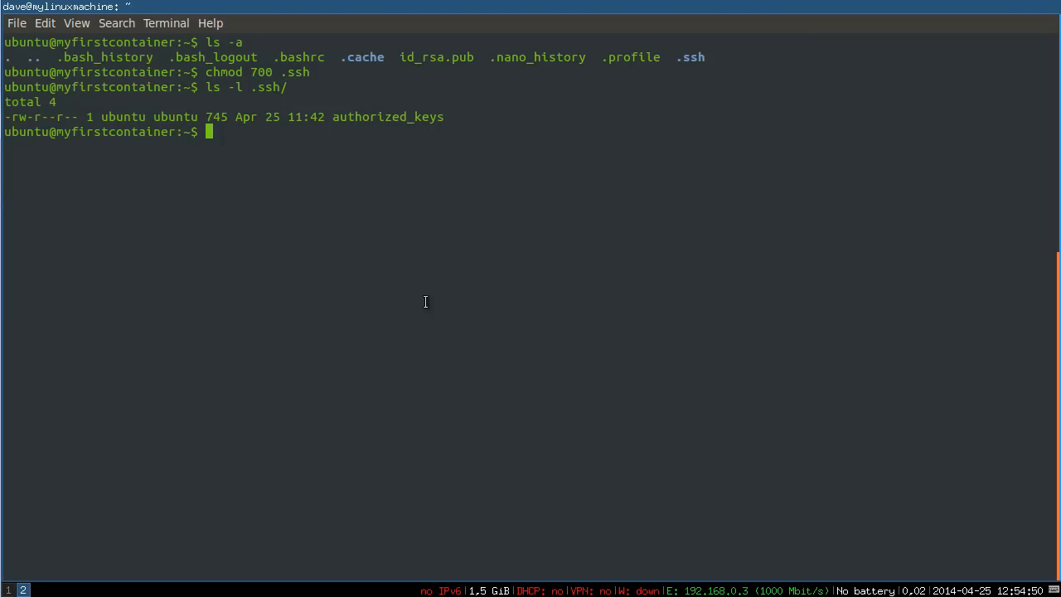
drag(322, 120, 481, 126)
click(398, 237)
text(chomo)
Apply chmod -R 700 to .ssh and confirm authorized_keys now shows -rwx------.
key(BackSpace)
key(BackSpace)
key(BackSpace)
text(mod )
text(700)
text( -)
key(BackSpace)
key(BackSpace)
key(BackSpace)
text(-r)
key(BackSpace)
key(BackSpace)
text(R )
text(700 .ssh)
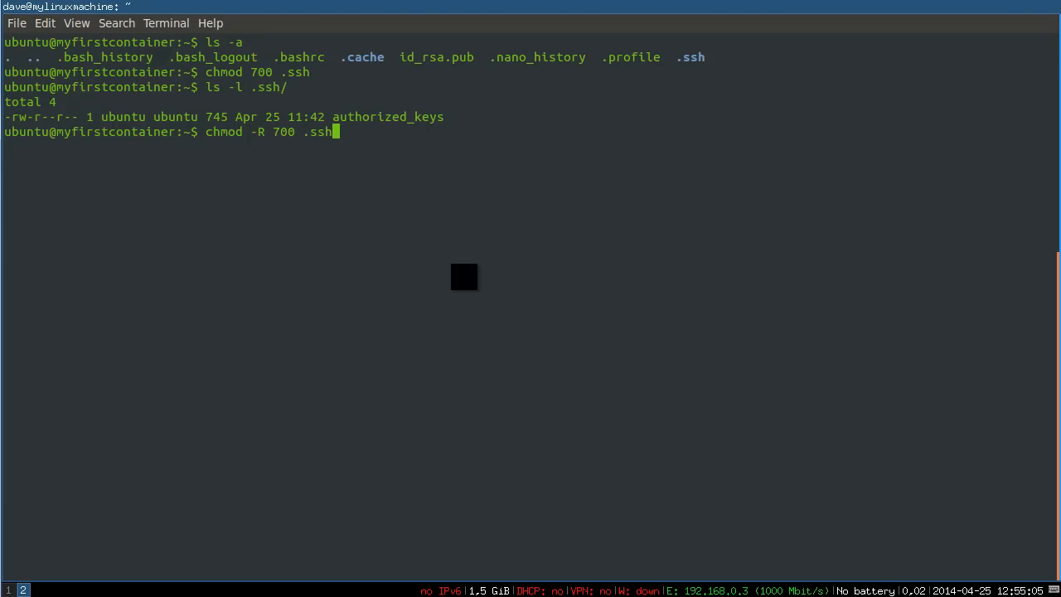
key(Return)
key(Up)
key(Up)
key(Return)
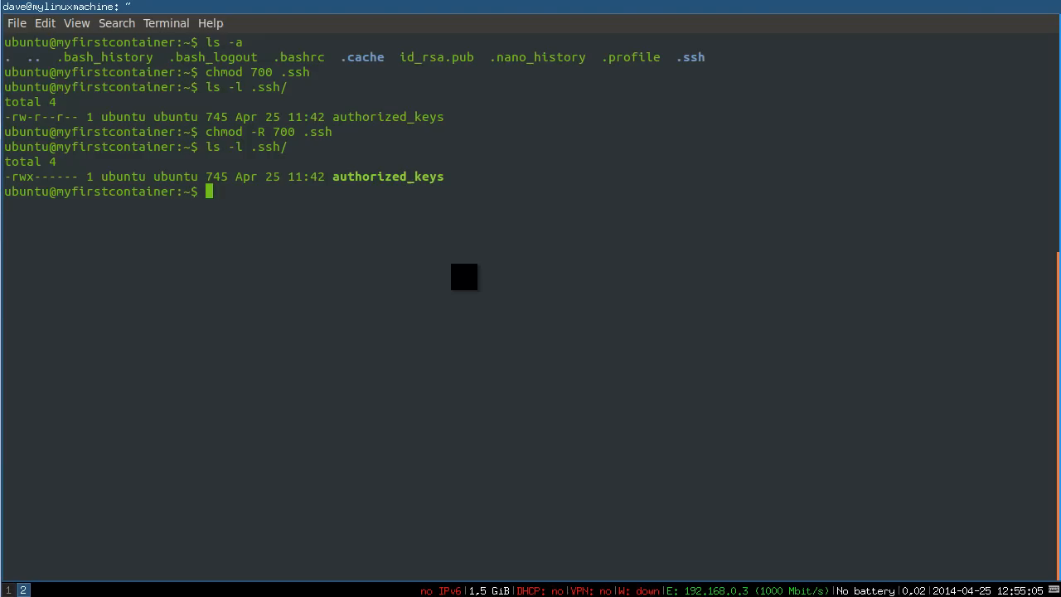
drag(12, 176, 111, 179)
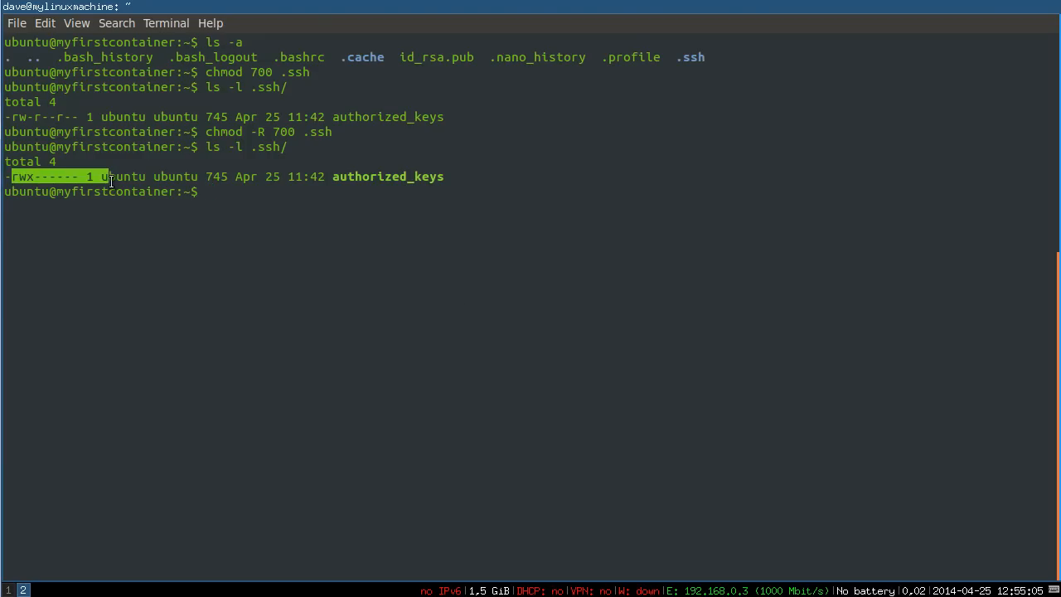
click(74, 359)
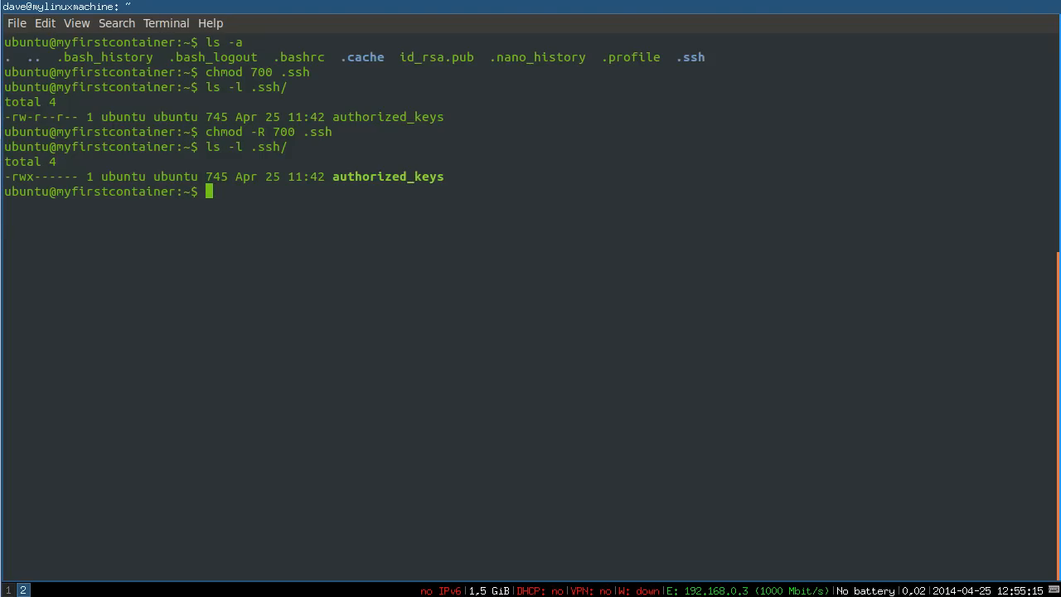
text(ls)
List the home folder and copy id_rsa.pub over .ssh/authorized_keys.
key(Return)
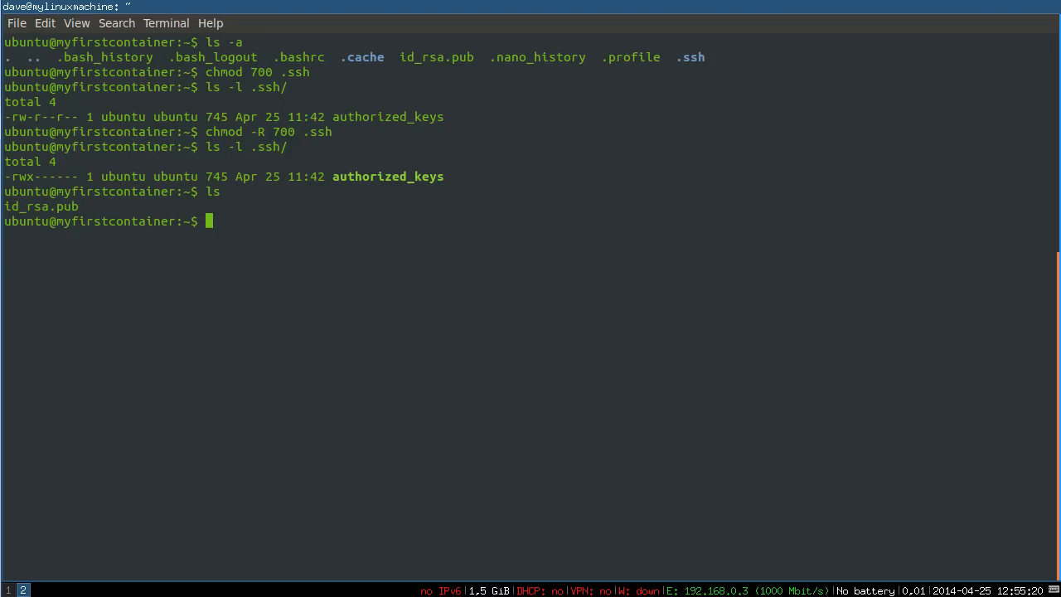
text(cp id)
key(Tab)
text(.ssh/a)
key(Tab)
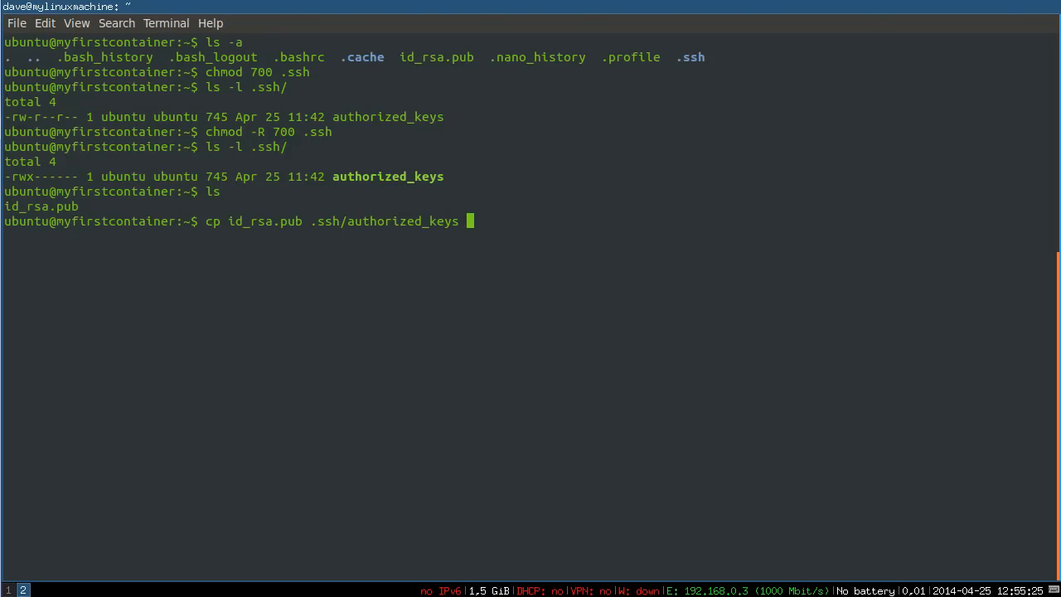
key(Return)
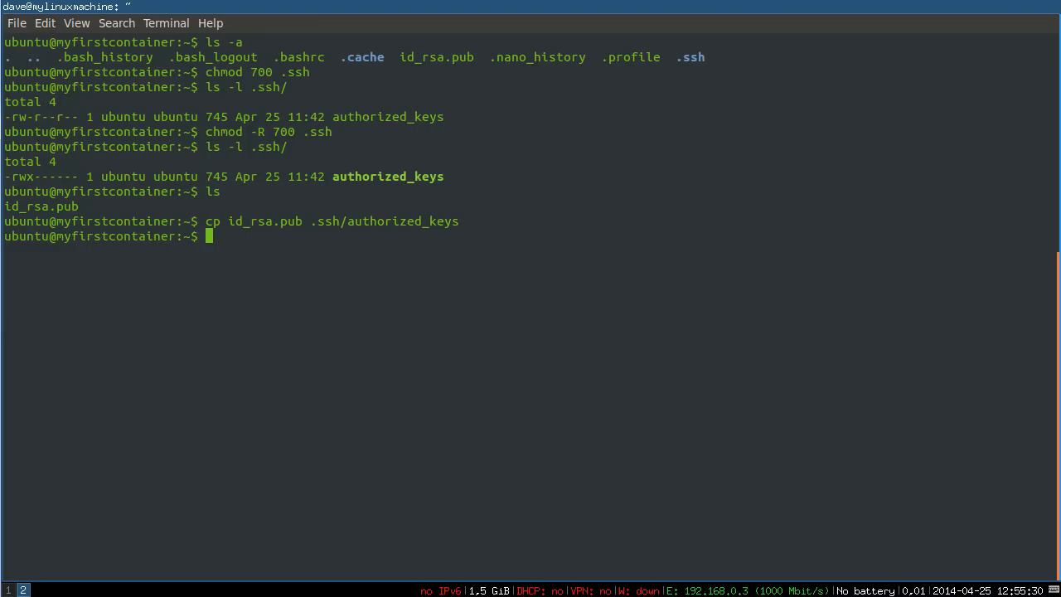
text(nano)
text(.ssh/)
text(auht)
Open .ssh/authorized_keys in nano, dismissing the history permission warning.
key(BackSpace)
key(BackSpace)
key(Tab)
key(Return)
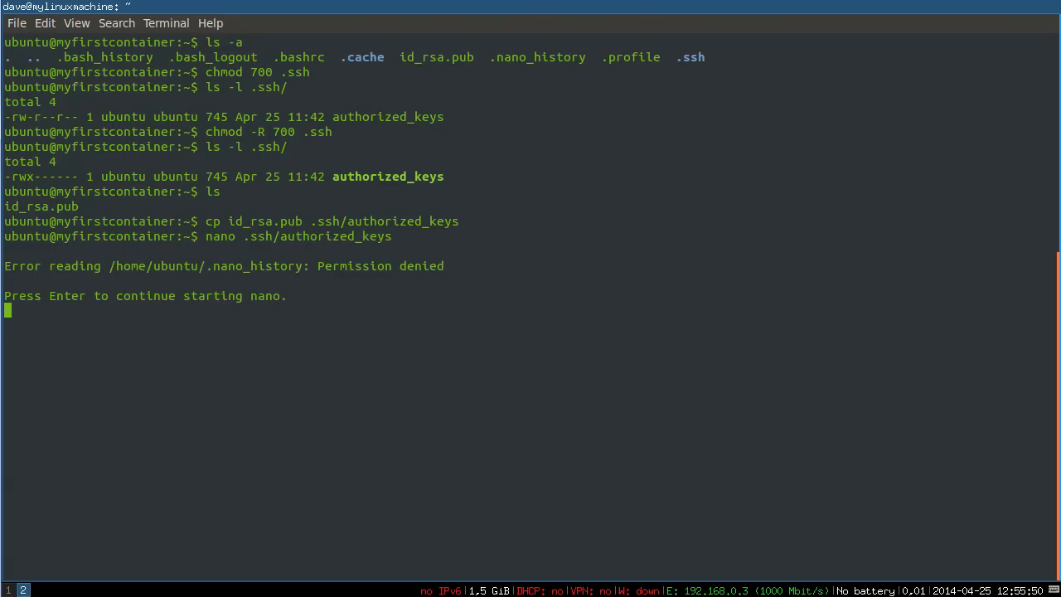
key(Return)
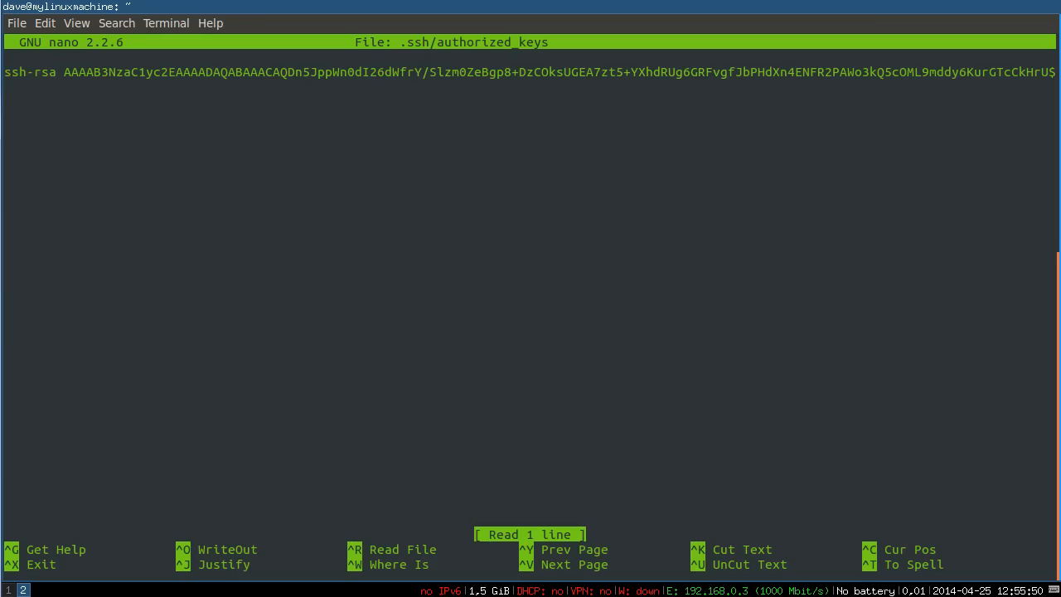
Add placeholder lines 'other', 'keys', 'here' beneath the existing key.
key(Down)
key(Left)
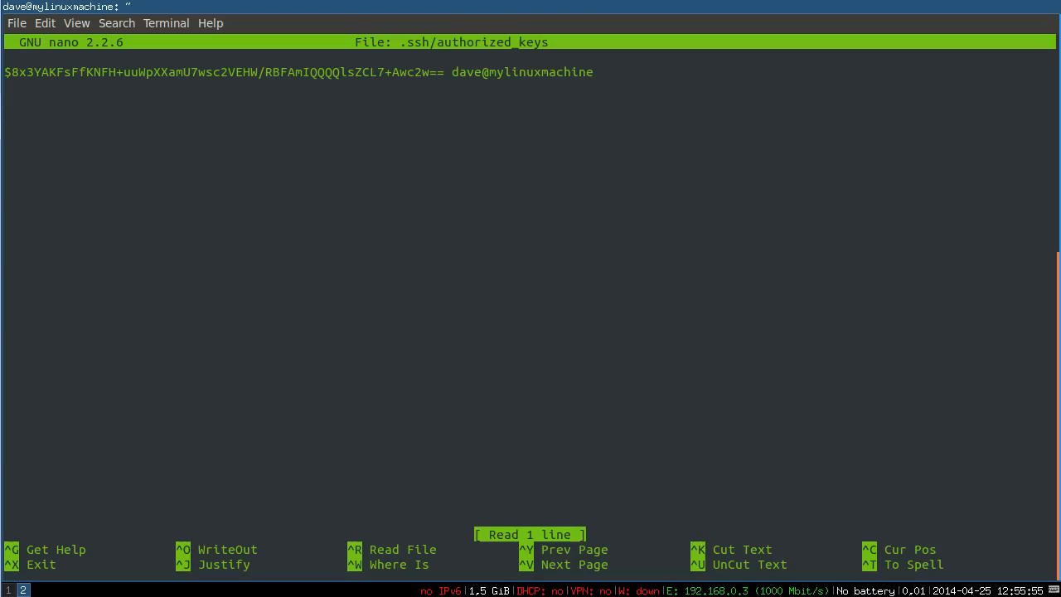
key(Return)
text(other)
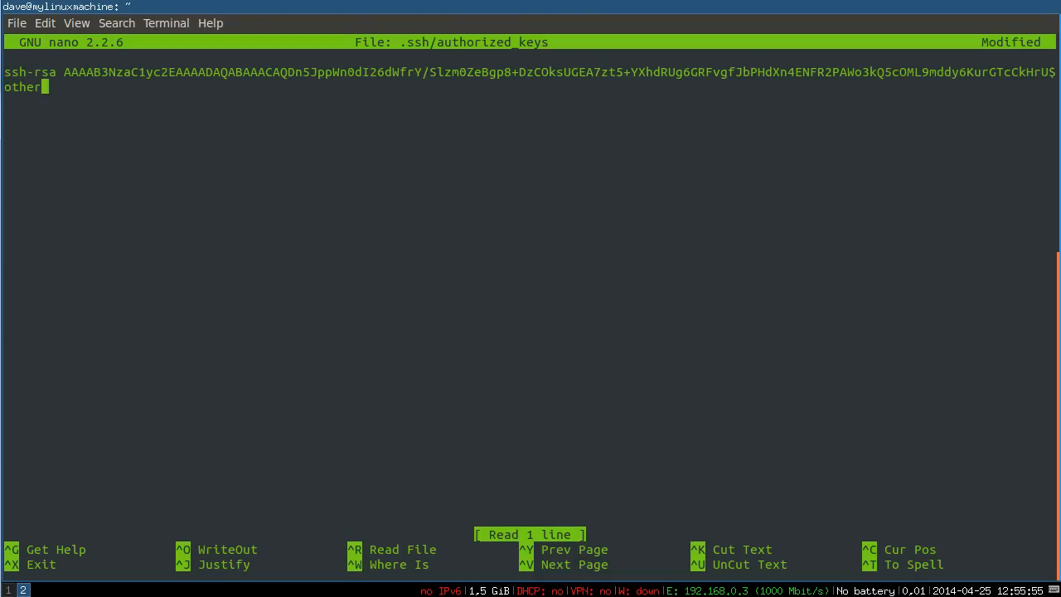
key(Return)
text(keys)
key(Return)
text(here)
key(Return)
key(BackSpace)
Exit nano answering no at the save prompt, then clear the screen.
key(ctrl+x)
key(n)
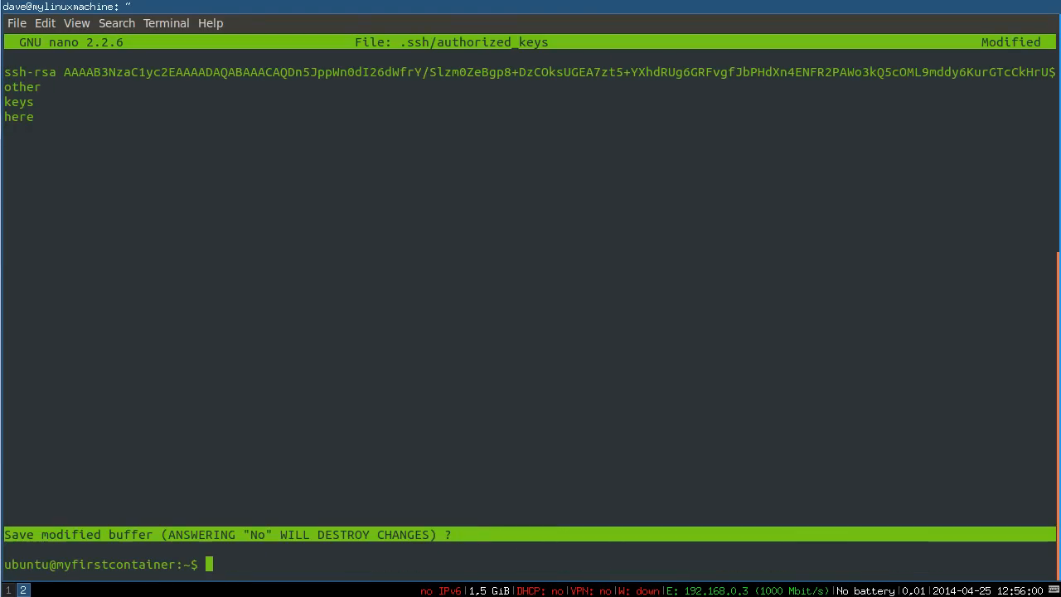
key(Return)
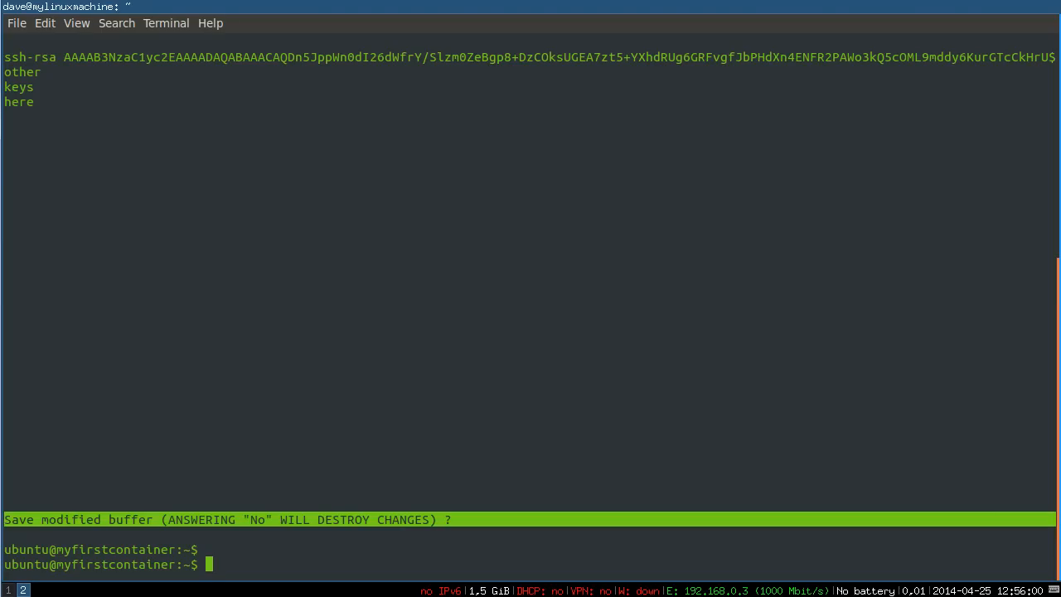
text(clear)
key(Return)
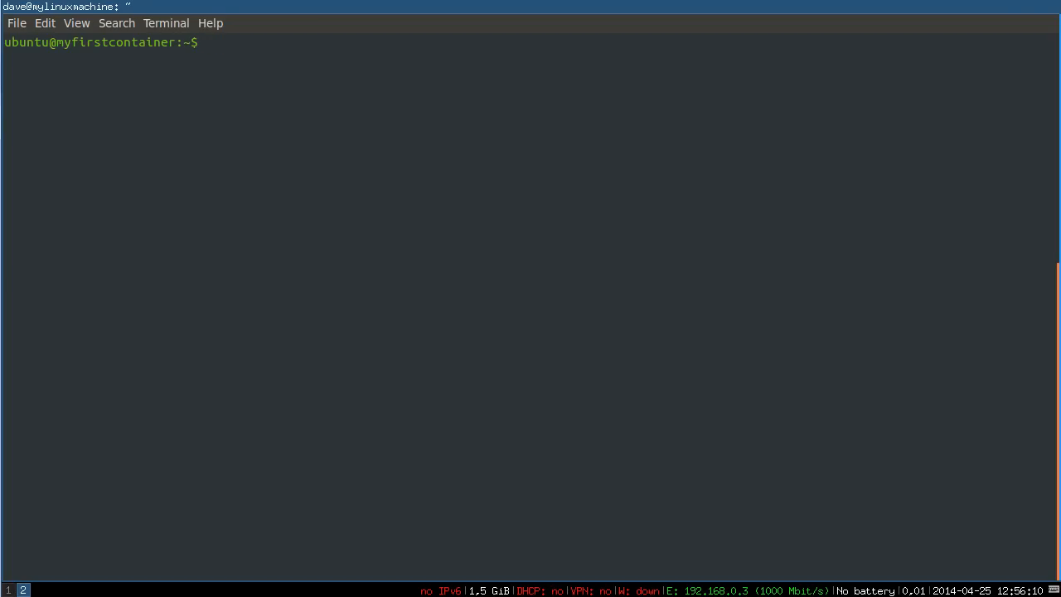
text(nan)
text(o /etc/ssh/ssh)
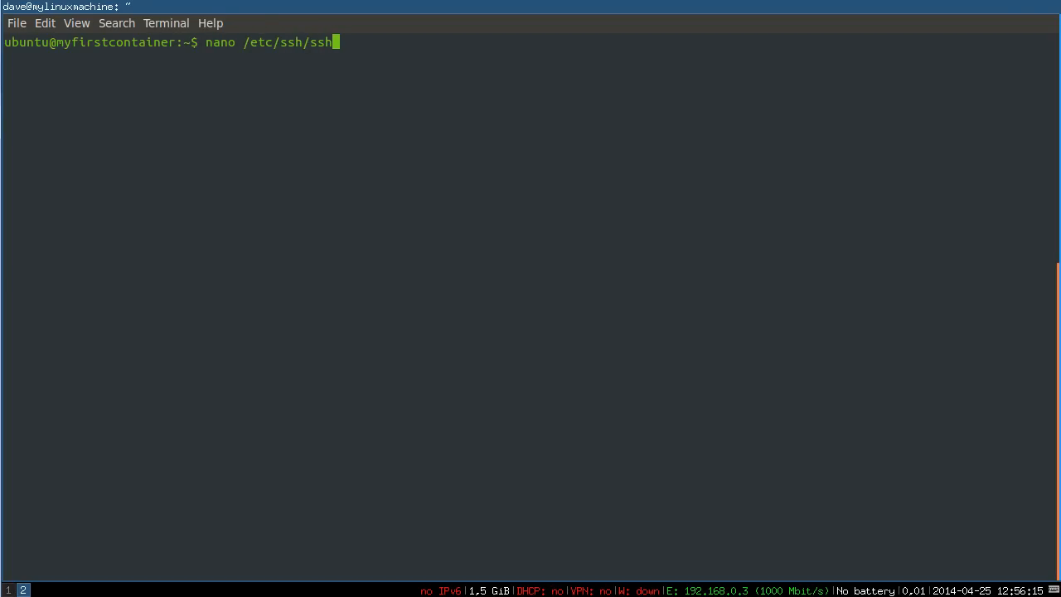
text(d)
Open /etc/ssh/sshd_config in nano and change the Port value from 22 to 443.
key(Tab)
key(Return)
key(Return)
key(Down)
key(Down)
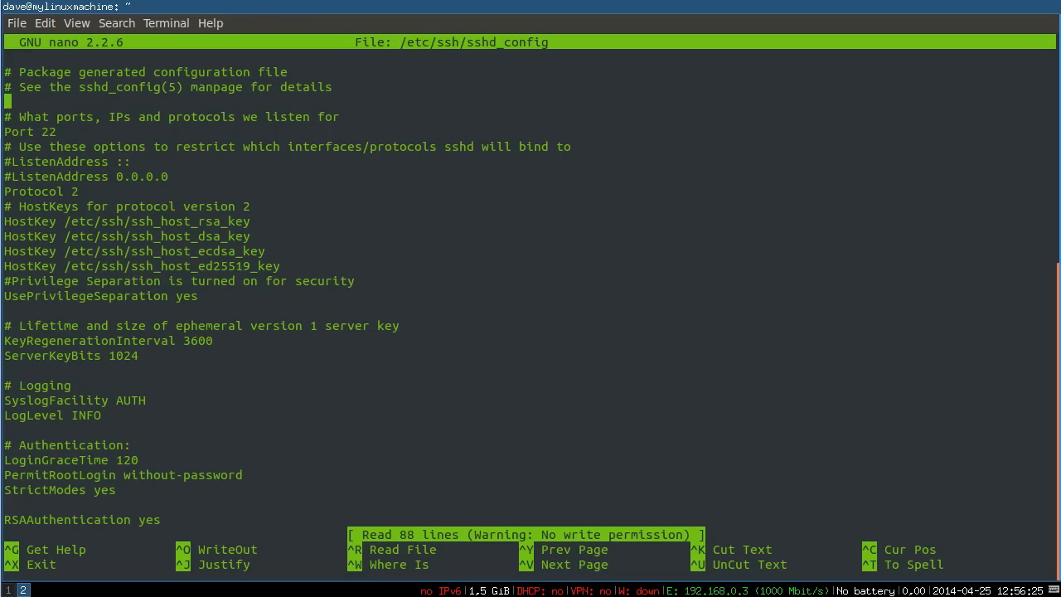
key(Down)
key(Down)
key(Down)
key(Left)
key(BackSpace)
key(BackSpace)
text(443)
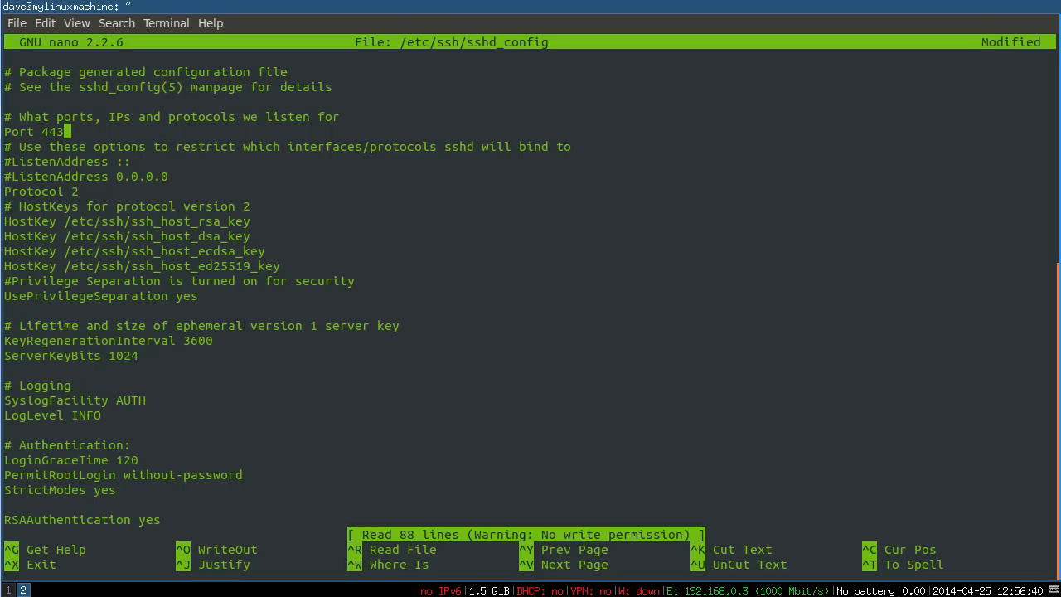
Move down through the Protocol and host key settings.
key(Down)
key(Down)
key(Down)
key(Down)
key(Down)
Search to the authentication settings and change PasswordAuthentication from yes to no.
key(ctrl+w)
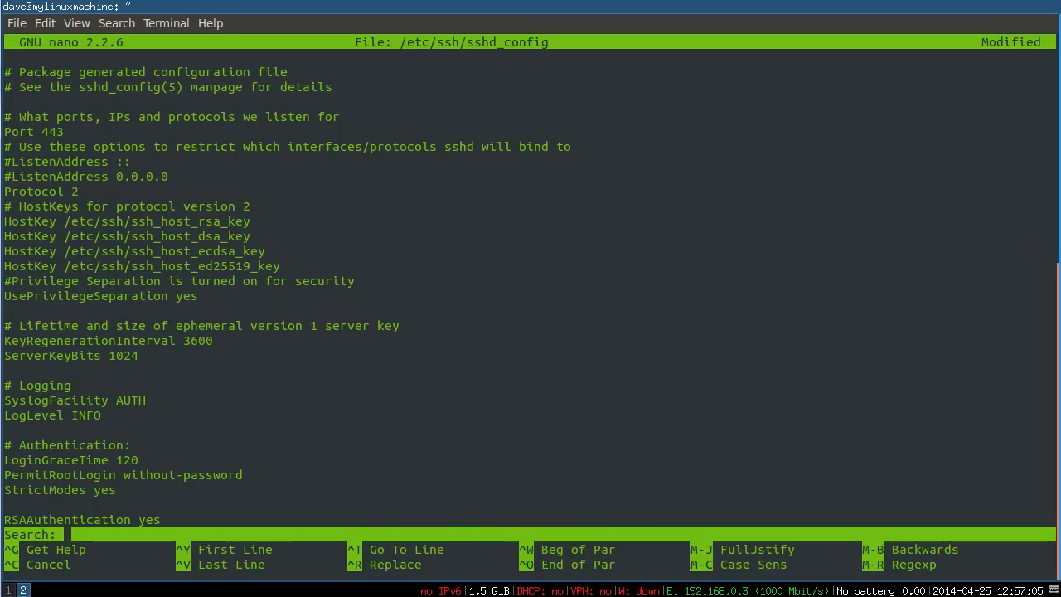
text(ChallengeResponse)
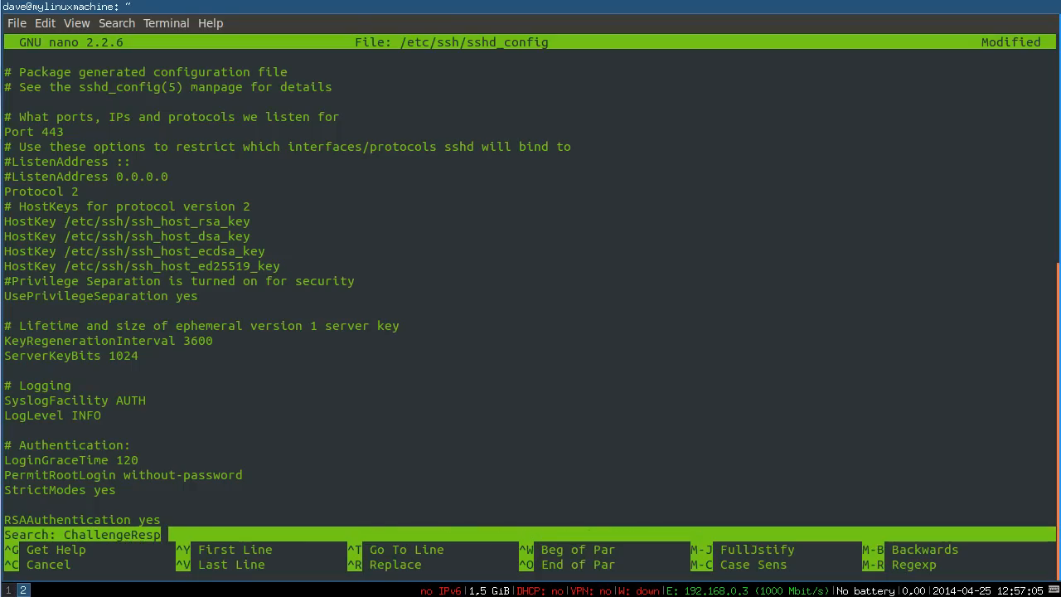
key(Return)
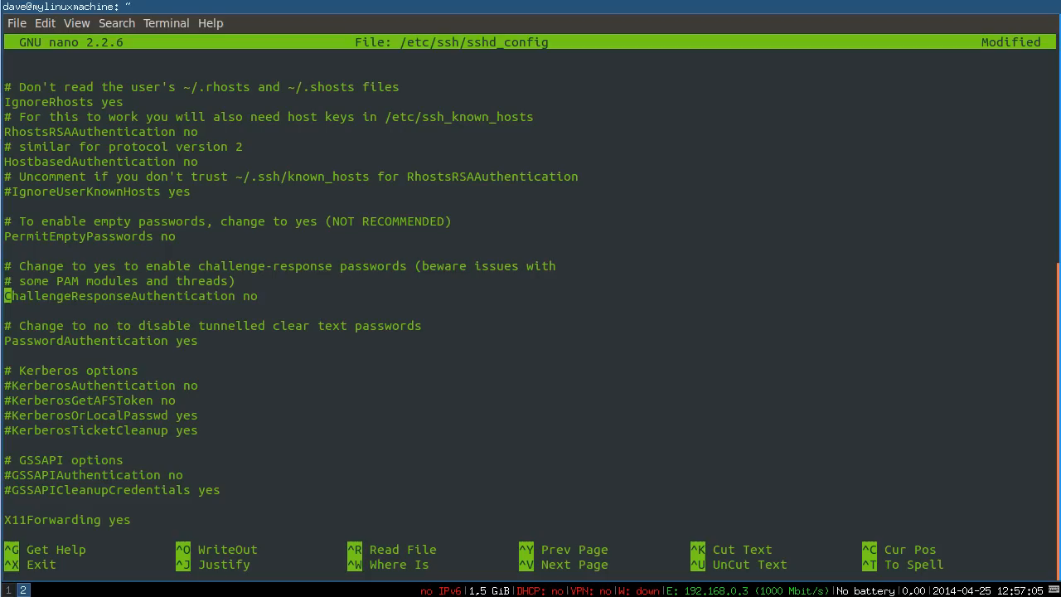
key(Down)
key(Left)
key(Down)
key(Down)
key(BackSpace)
key(BackSpace)
key(BackSpace)
text(no)
Review the end of the file around UsePAM no and exit, triggering the save prompt.
key(Down)
key(Down)
key(Down)
key(Down)
key(Down)
key(Down)
key(Down)
key(Down)
key(Down)
key(Down)
key(Down)
key(Down)
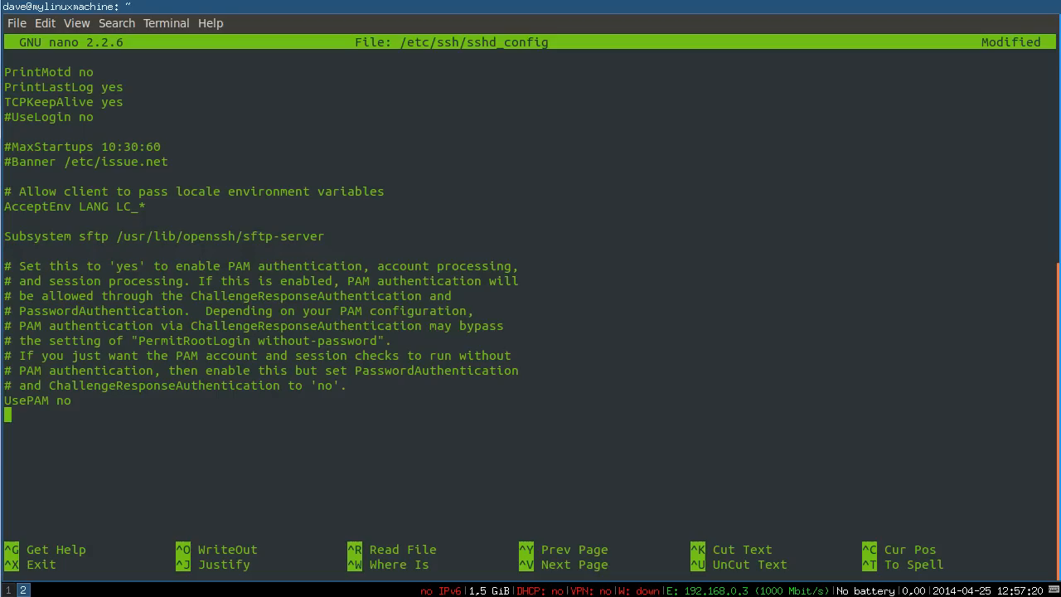
key(Up)
key(ctrl+x)
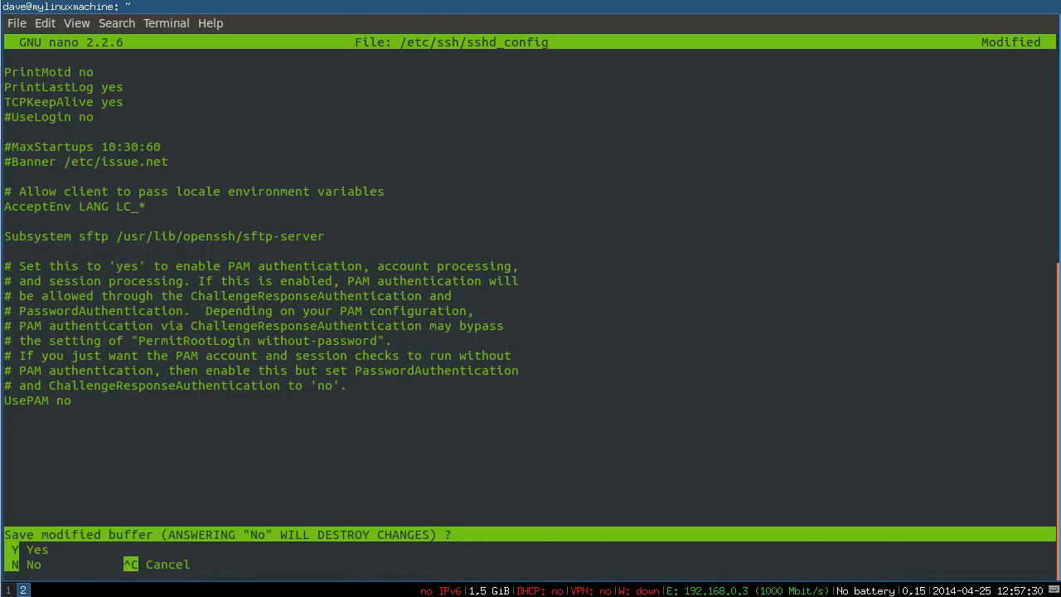
Attempt to save sshd_config (permission denied), then discard the edit and leave nano.
key(y)
key(Return)
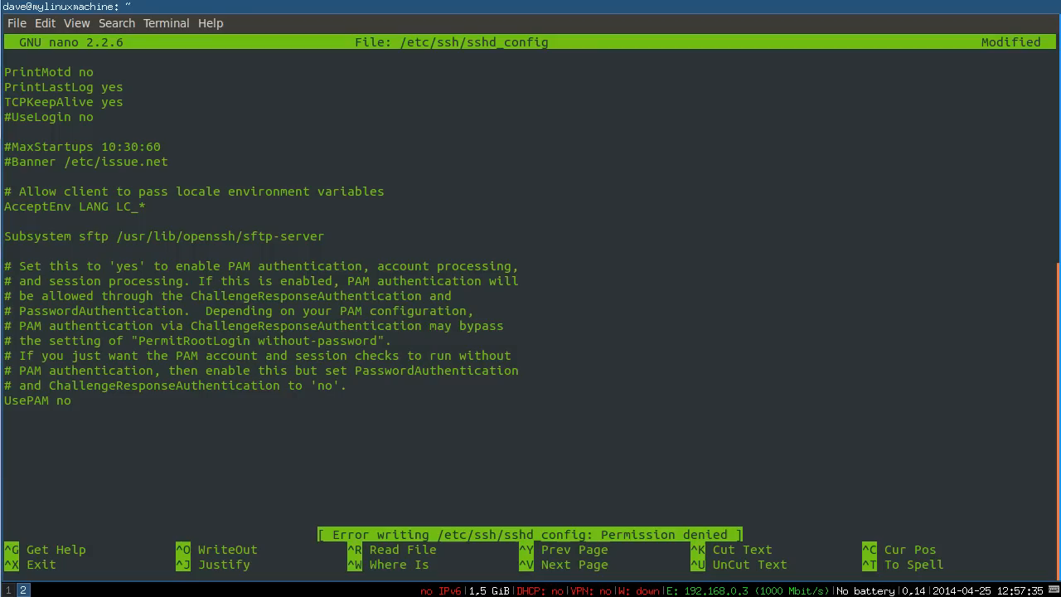
key(ctrl+x)
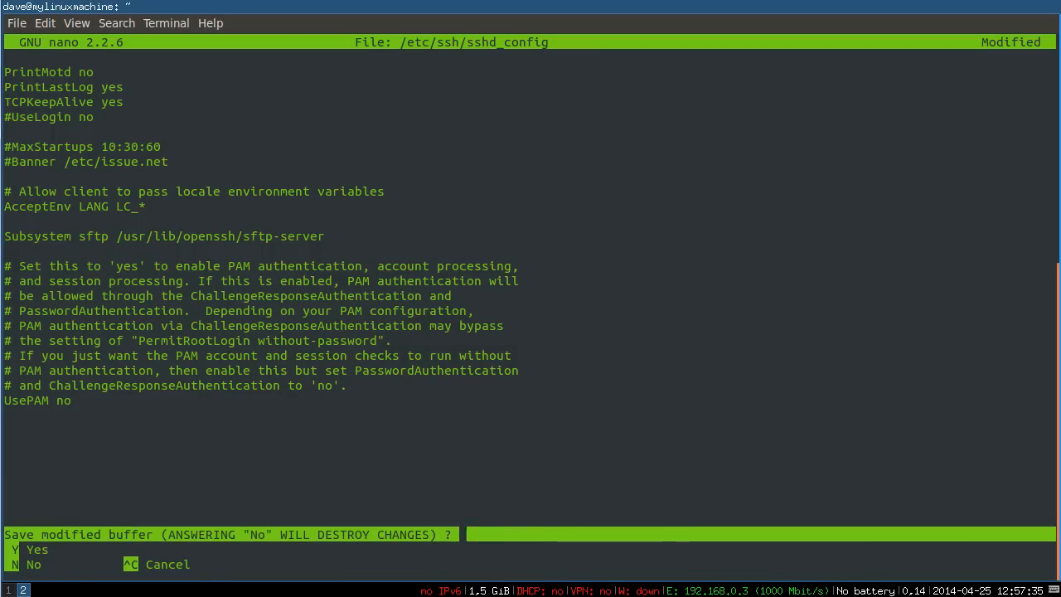
key(n)
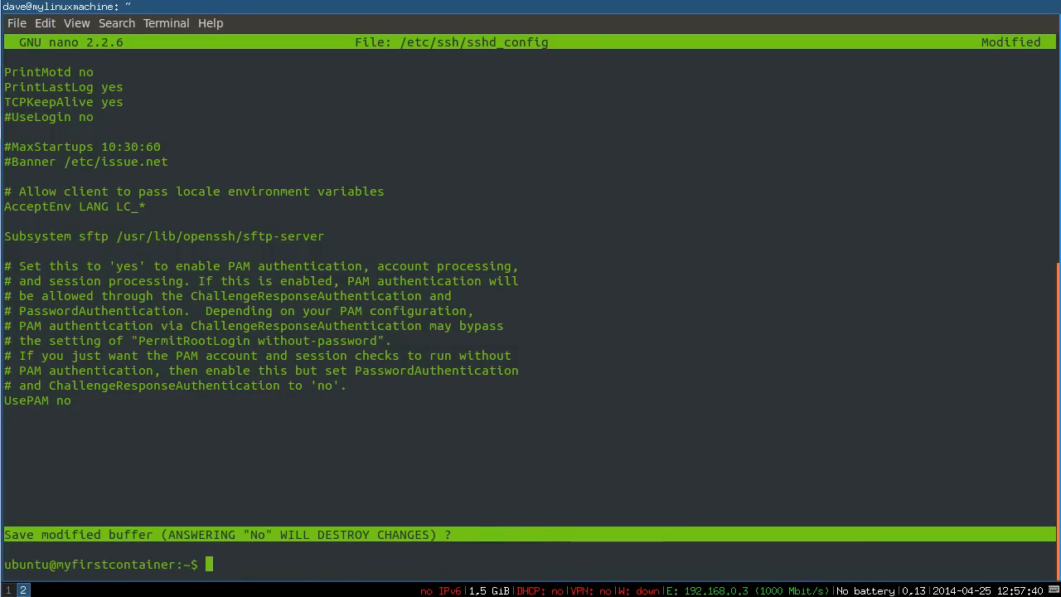
Reopen sshd_config in nano with sudo prepended to the recalled command.
key(Up)
key(Home)
text(sudo)
key(Return)
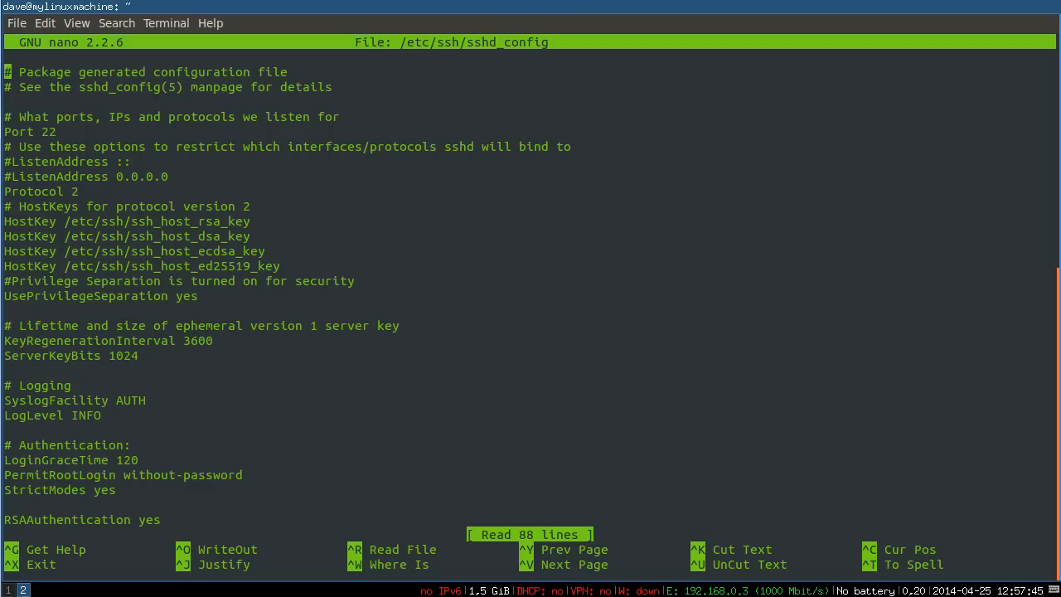
Find PasswordAuthentication, set it to no and begin writing the file out.
key(ctrl+w)
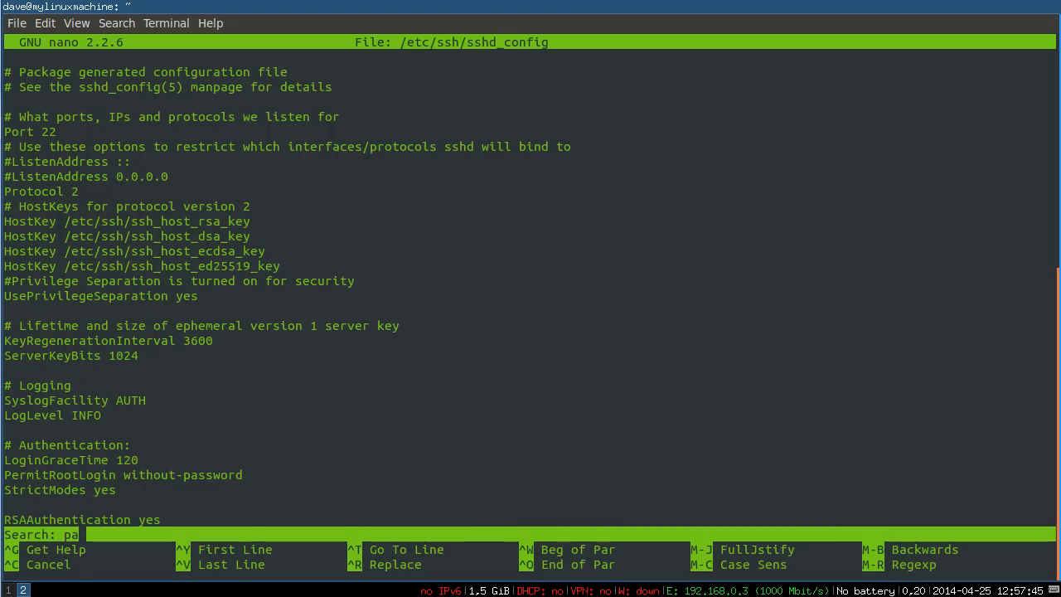
text(passwordauth)
key(Return)
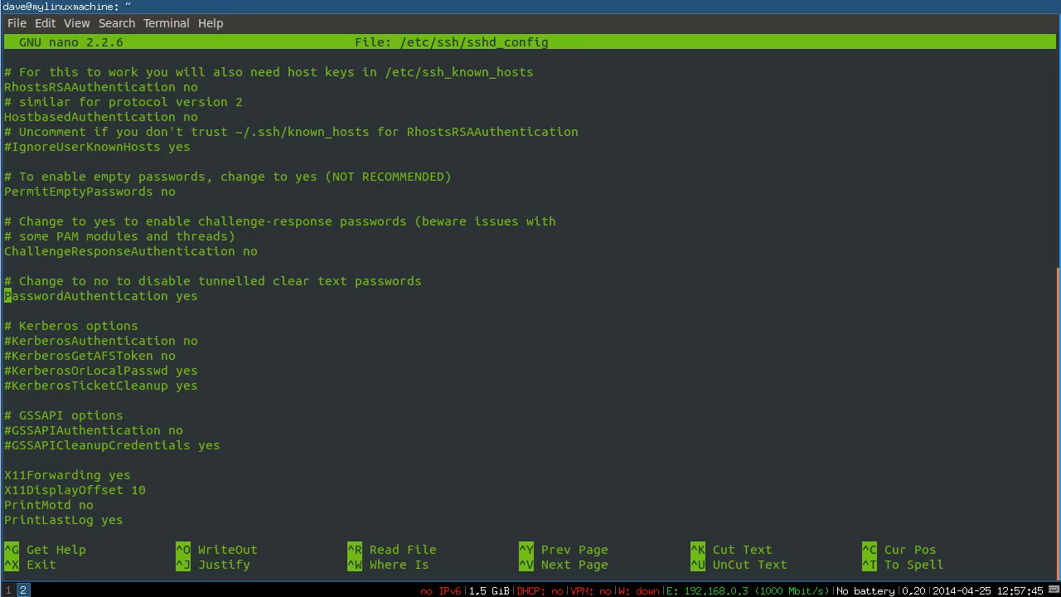
key(Down)
key(Left)
key(BackSpace)
key(BackSpace)
key(BackSpace)
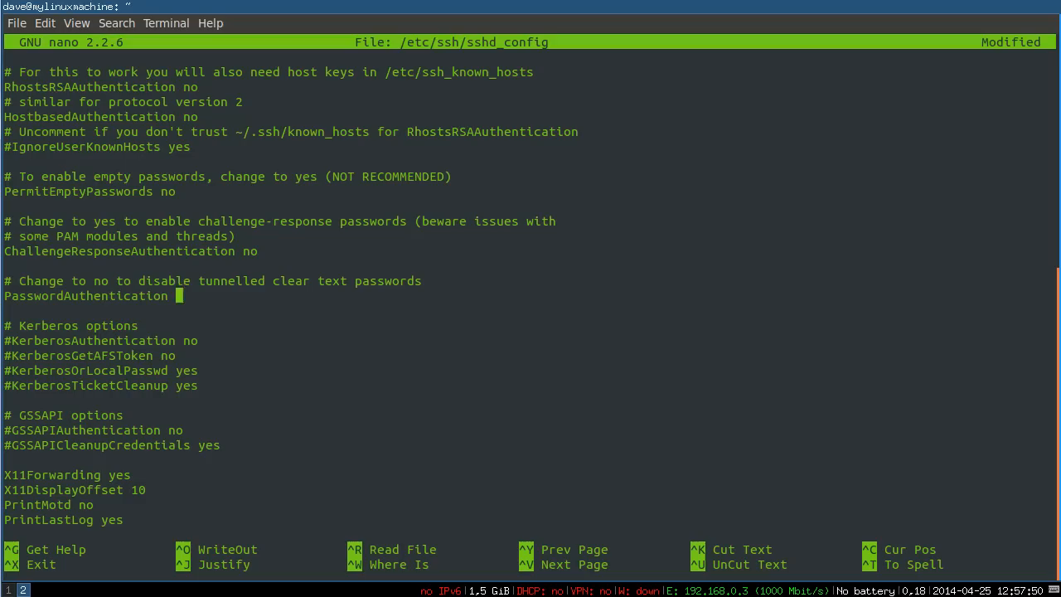
text(no)
key(ctrl+o)
Save sshd_config, exit nano and run sudo service ssh restart.
key(Return)
key(ctrl+x)
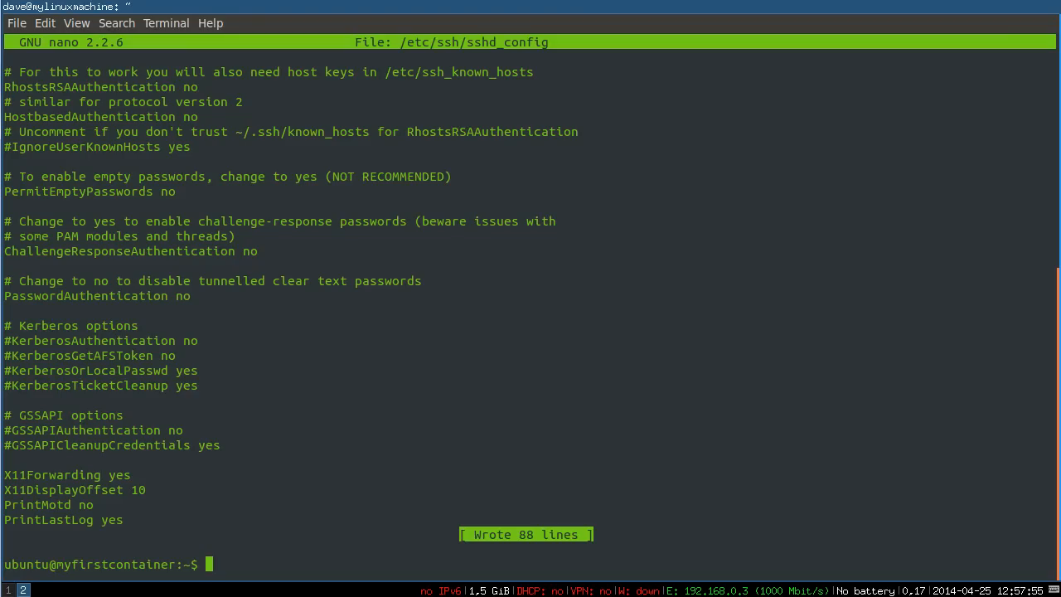
text(sudo)
key(BackSpace)
key(BackSpace)
text(do service res)
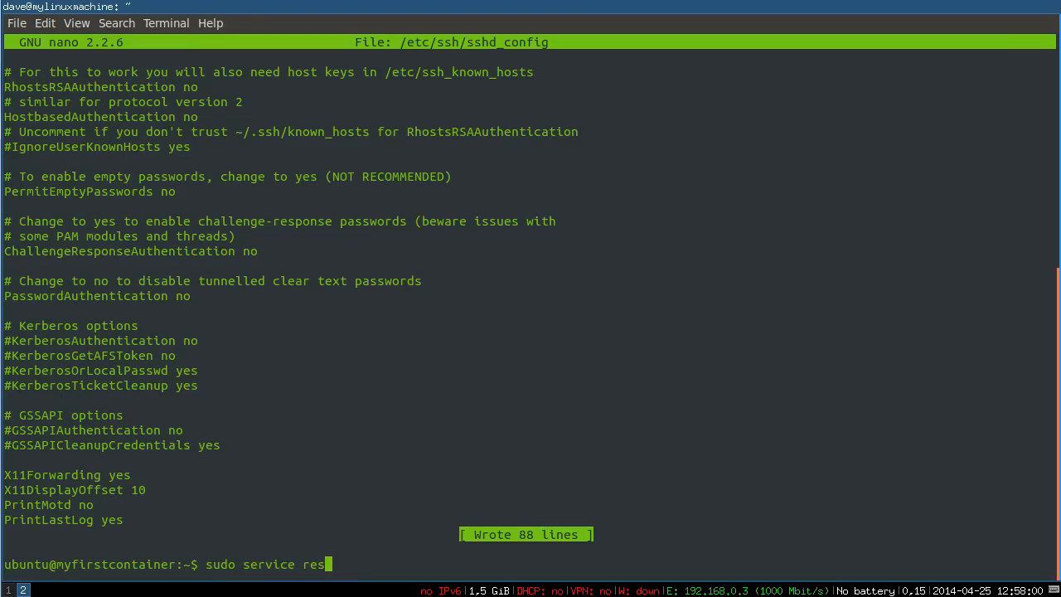
text(tart)
key(Left)
key(Left)
key(Left)
text(ssh)
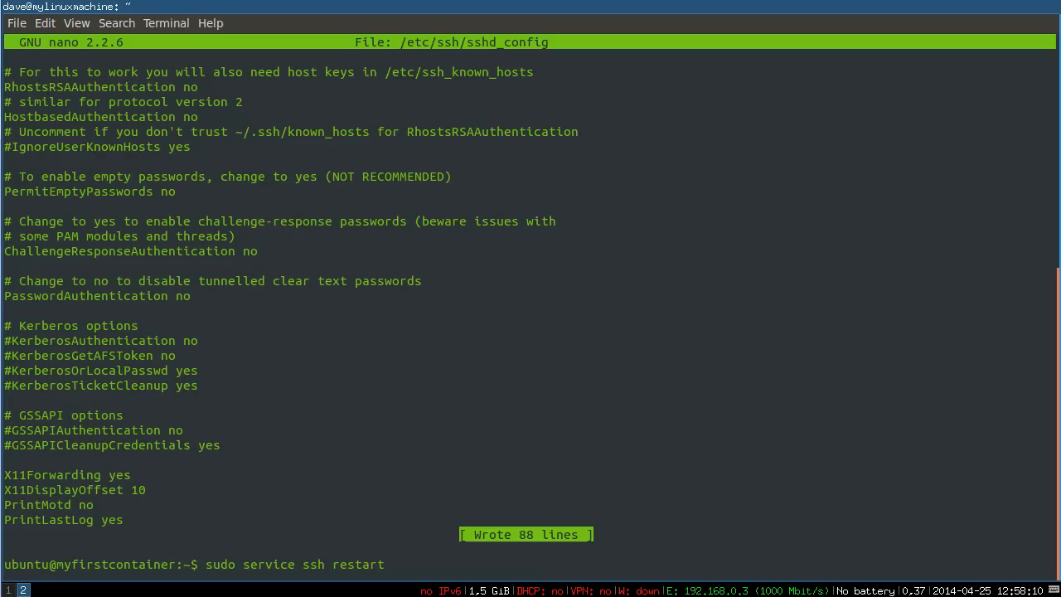
key(Return)
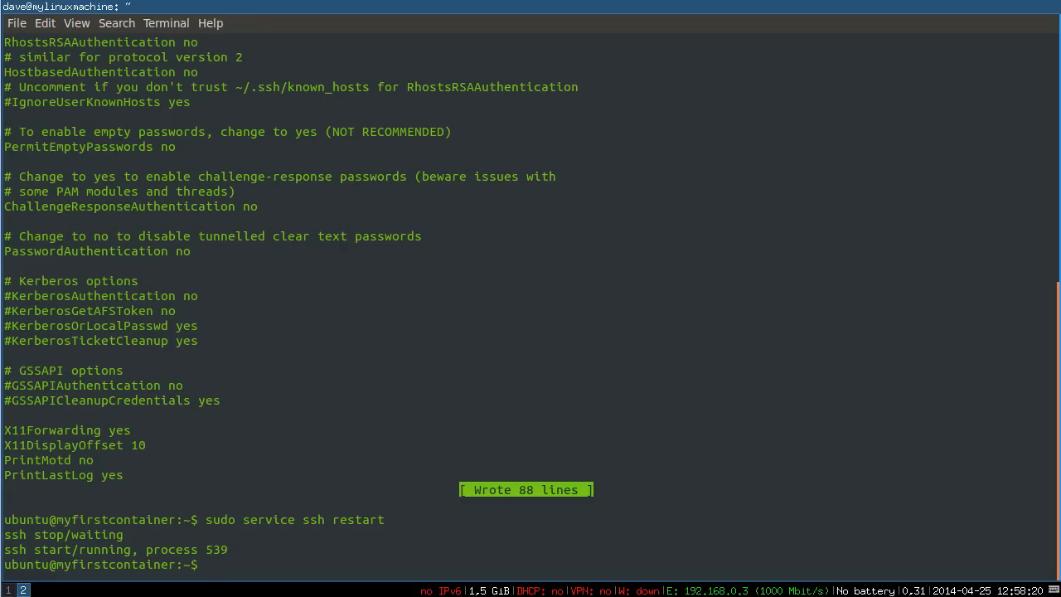
text(netstat)
text( -tup)
text(ln)
Run netstat -tupln and highlight the 0.0.0.0:22 listening address in the output.
key(Return)
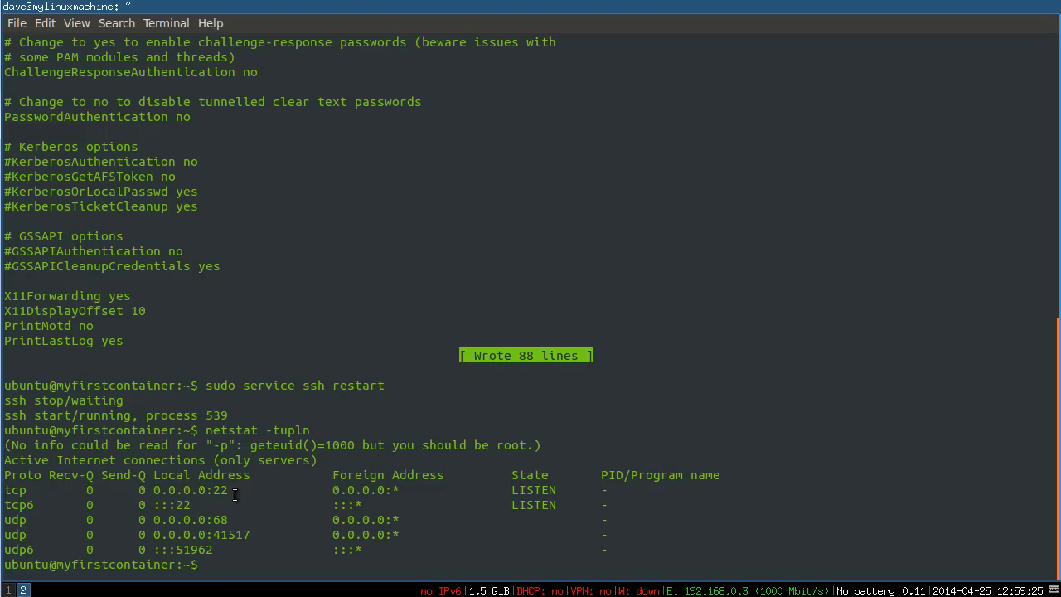
drag(235, 490, 154, 489)
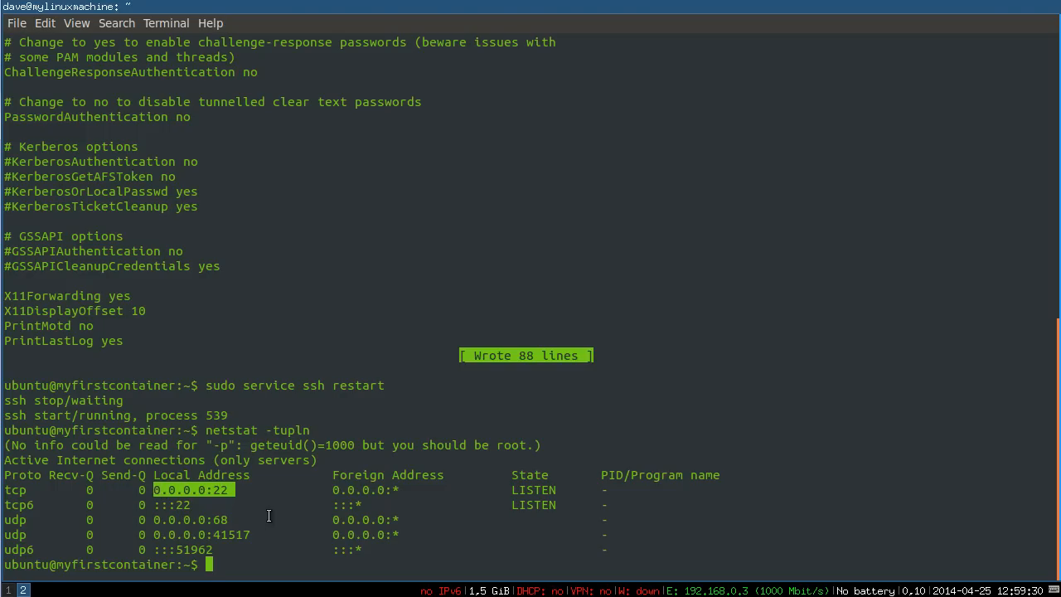
drag(208, 490, 234, 490)
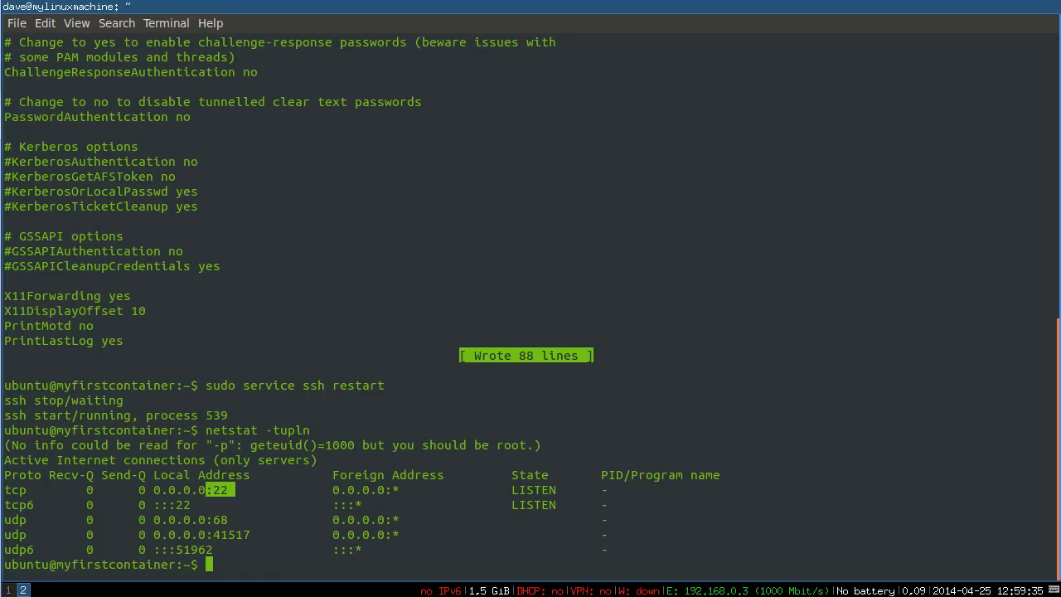
click(240, 490)
drag(171, 490, 237, 490)
click(229, 483)
triple_click(228, 483)
click(263, 506)
key(alt+1)
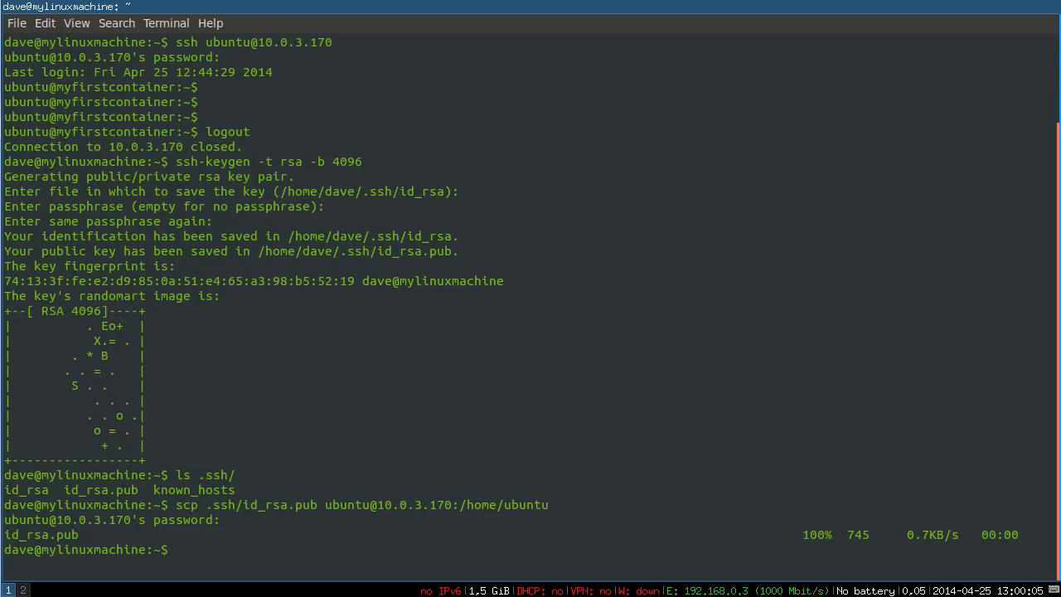
text(clear)
key(Return)
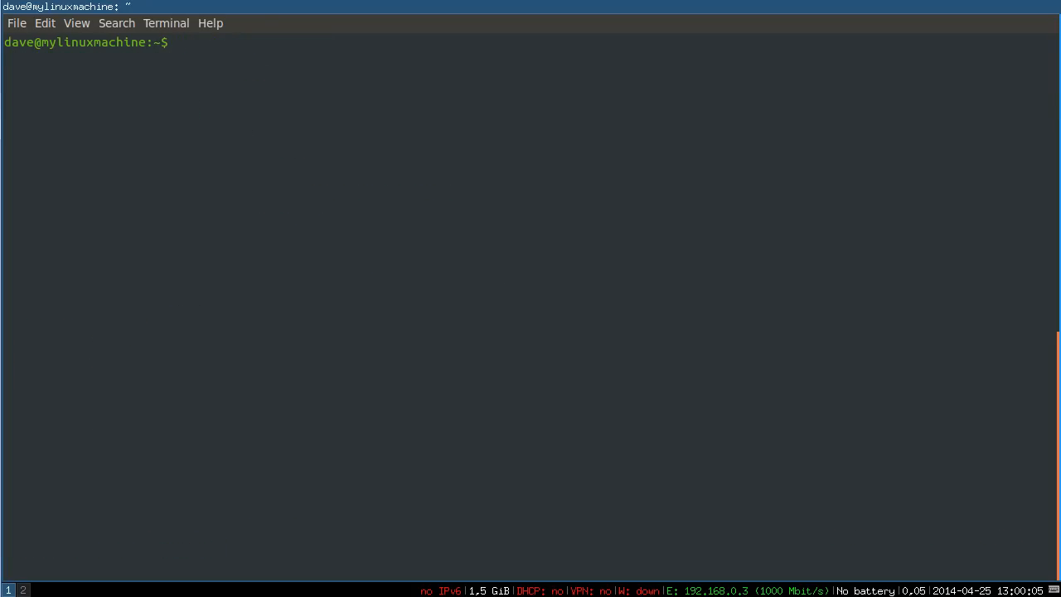
text(ssh ubuntu@10.0.3.170)
key(Return)
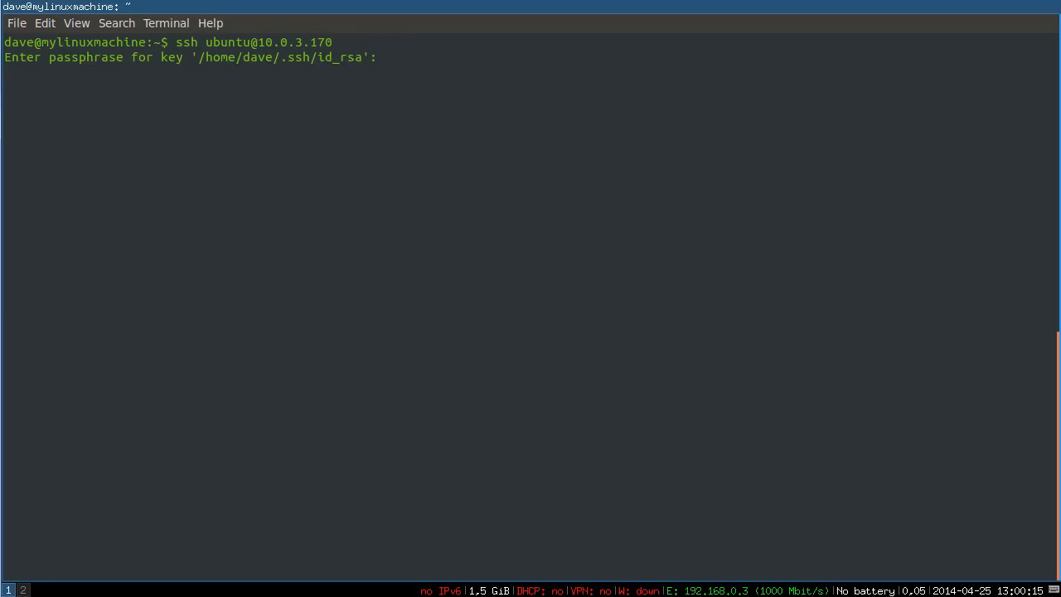
key(Return)
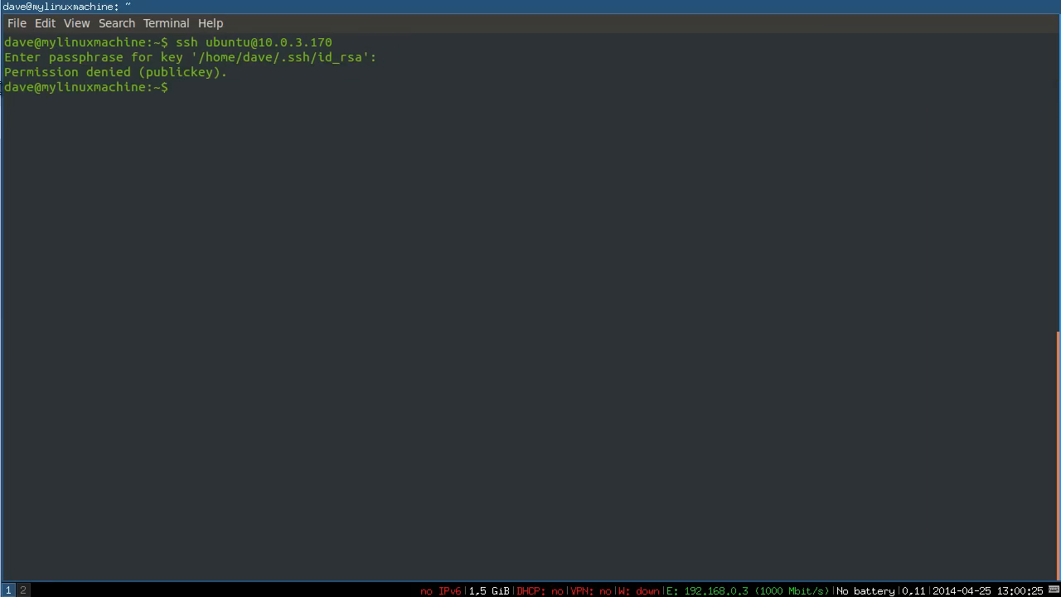
Highlight the denial message and recall the ssh command to retry.
drag(6, 57, 232, 75)
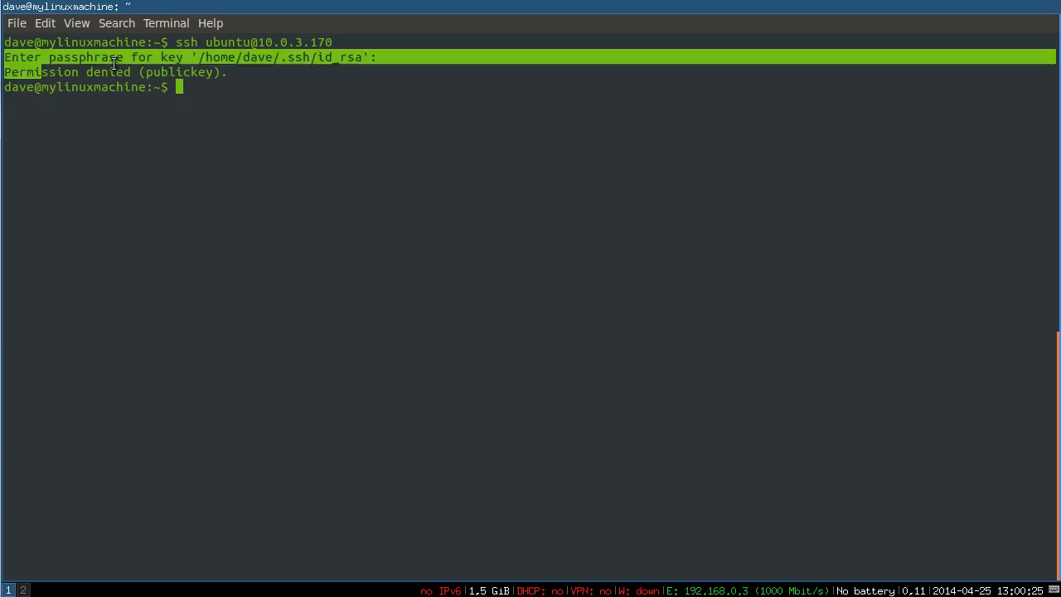
click(266, 71)
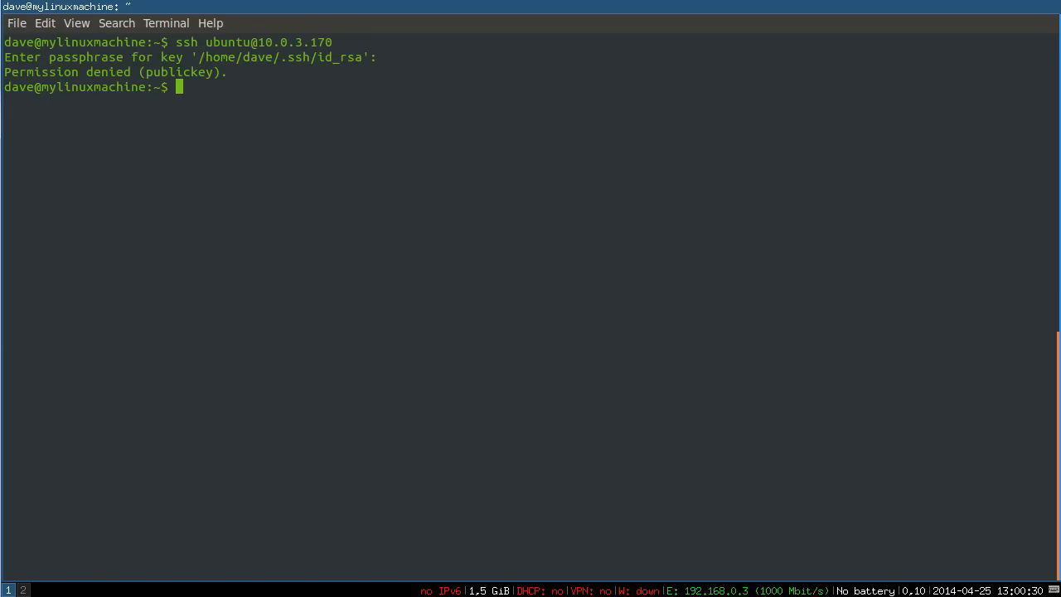
key(Up)
Rerun the ssh login with the key passphrase, landing at the myfirstcontainer prompt.
key(Return)
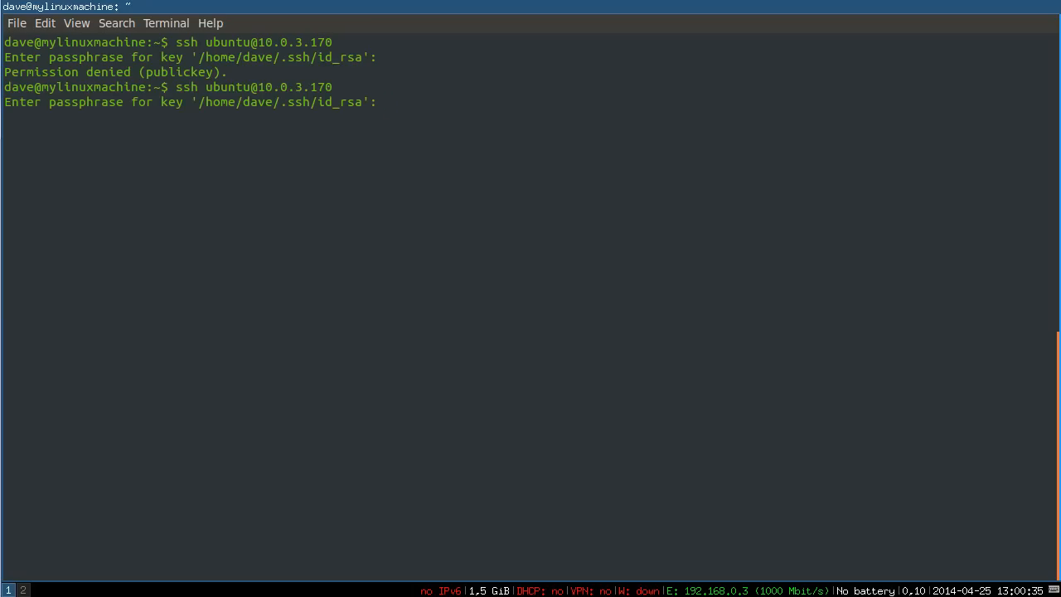
key(Return)
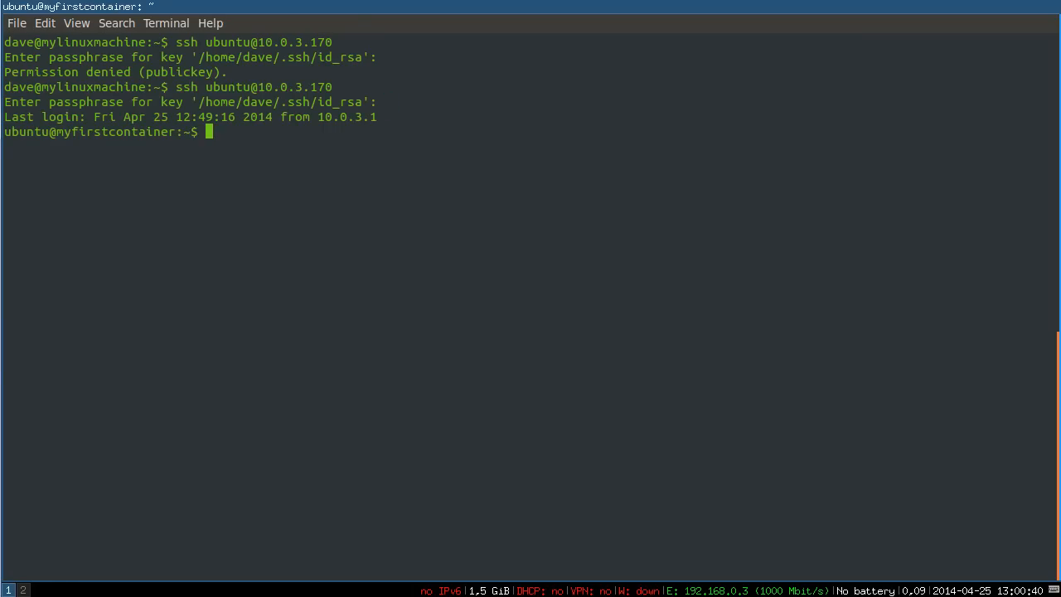
key(Return)
key(Return)
key(Return)
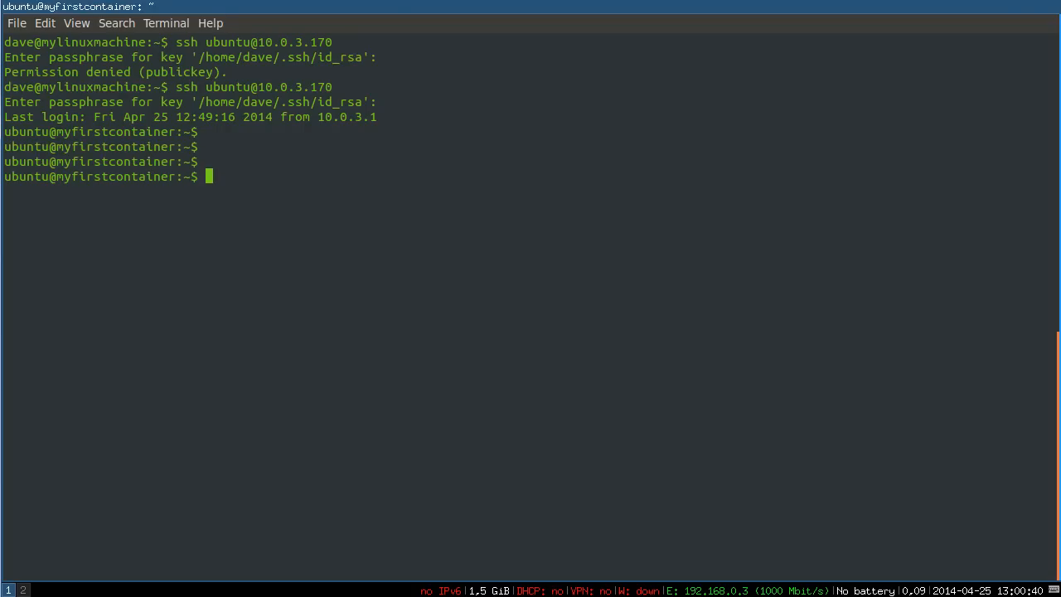
key(Return)
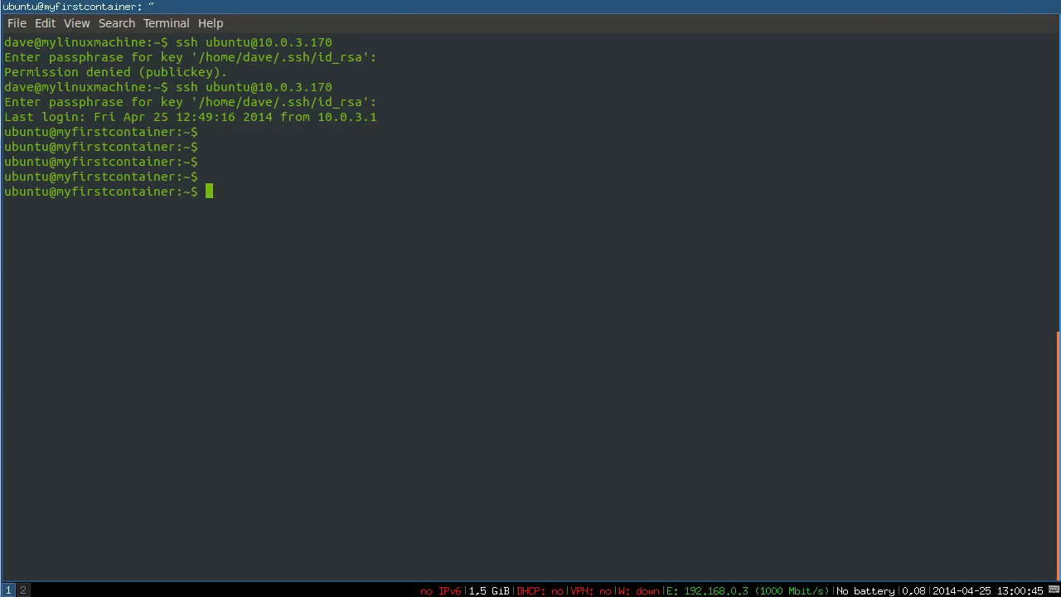
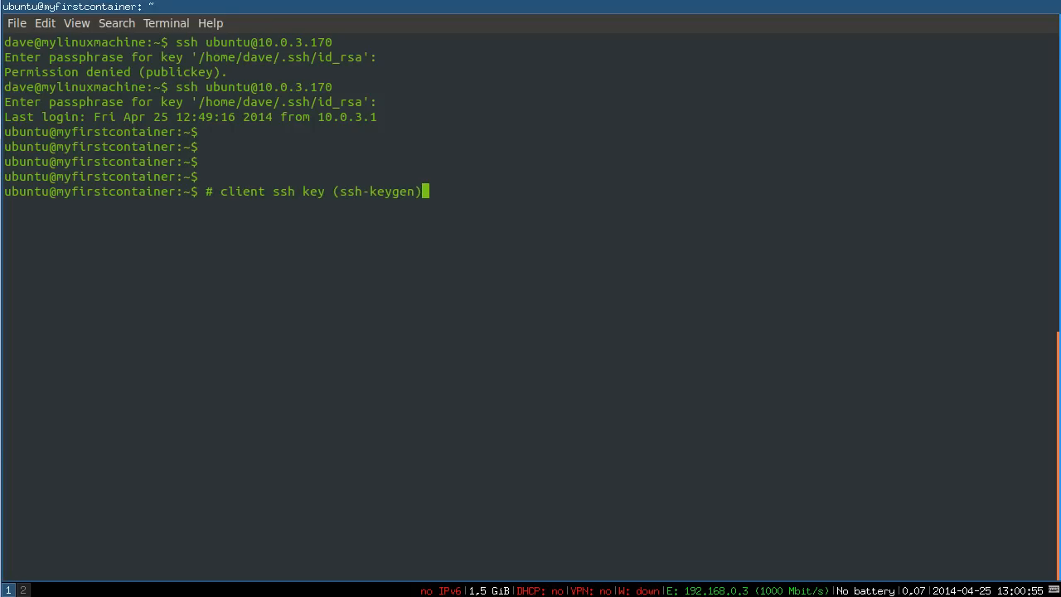
Enter three summary comments: ssh-keygen, key-based authentication, optional password denial.
key(Return)
text(# )
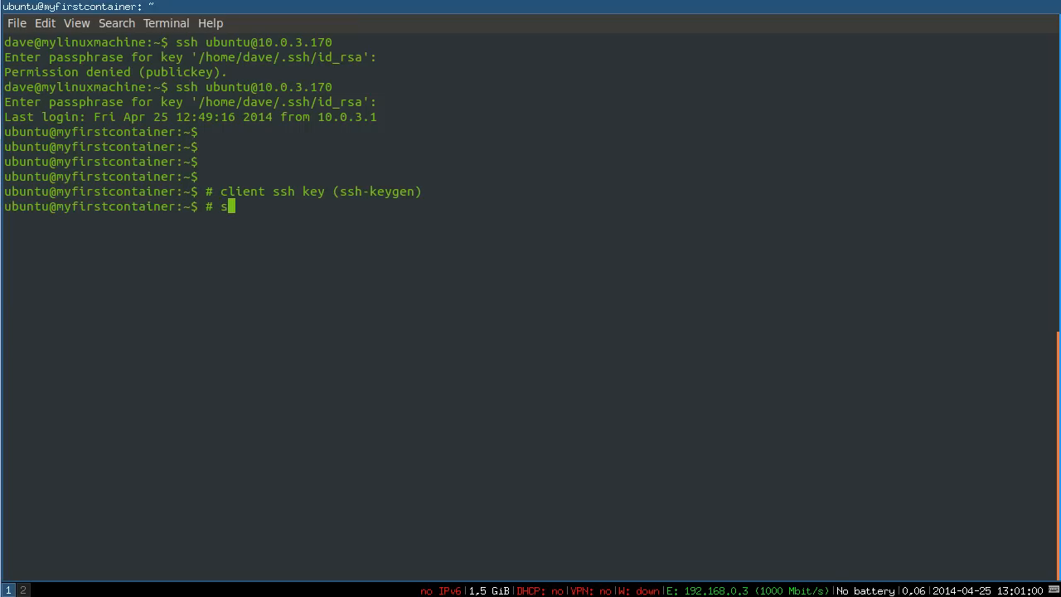
text(server)
text( accepting key)
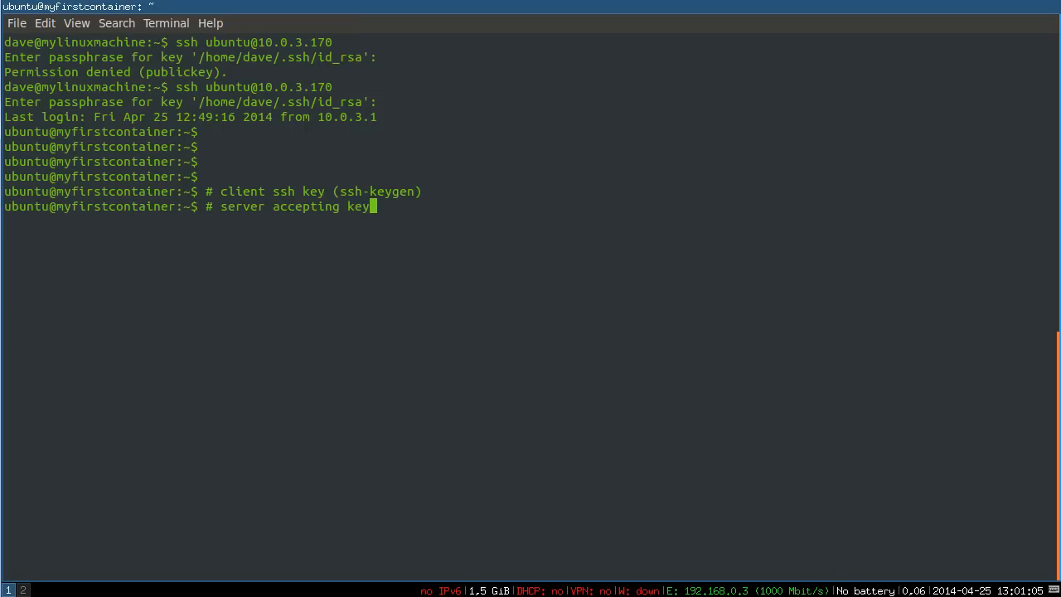
text(-based authenti)
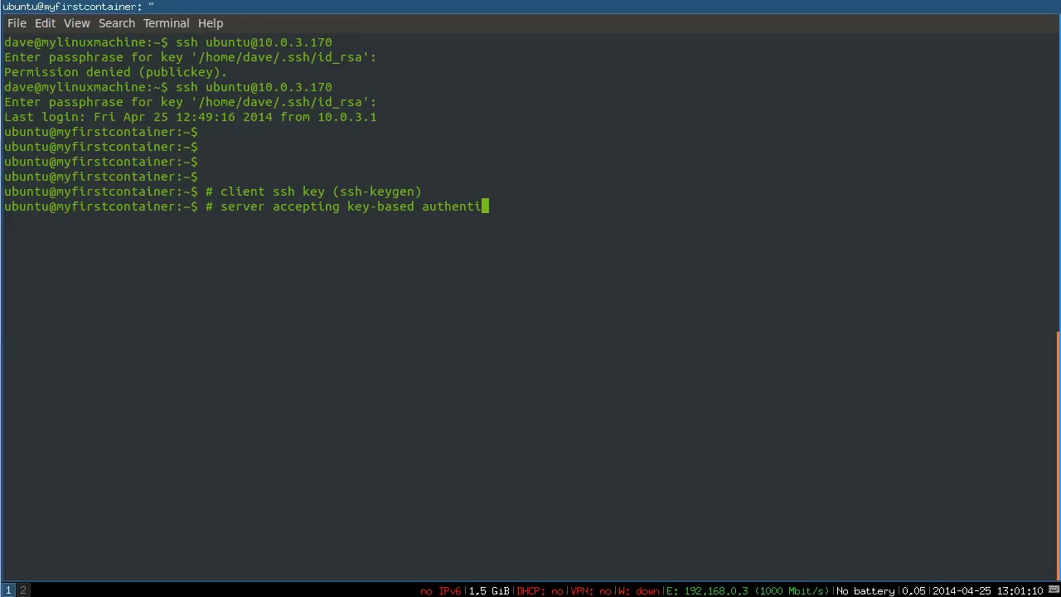
text(cation)
key(Return)
text(# ()
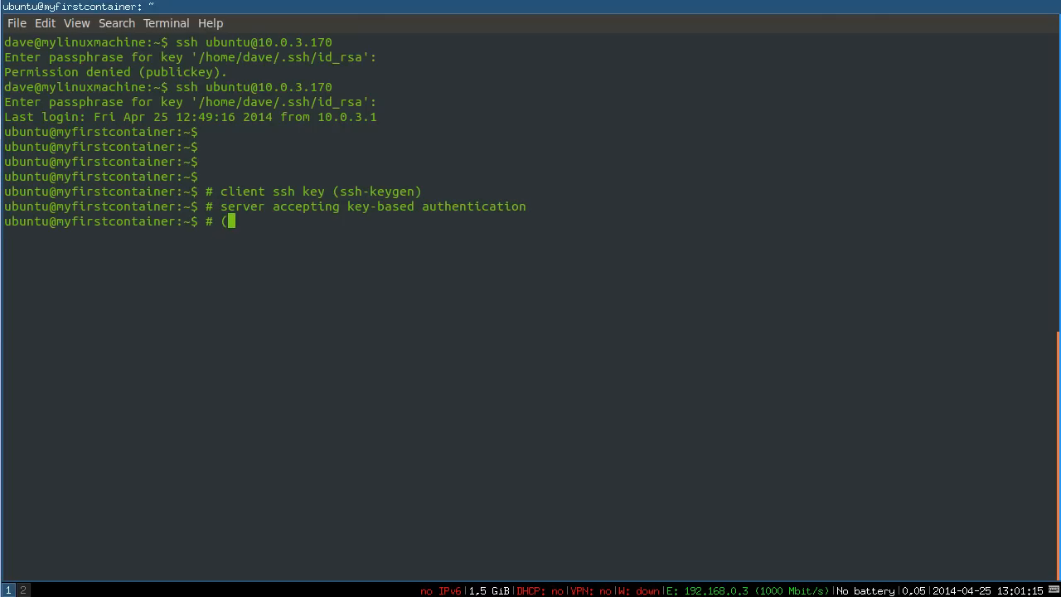
text(optional: server denies passwd auth)
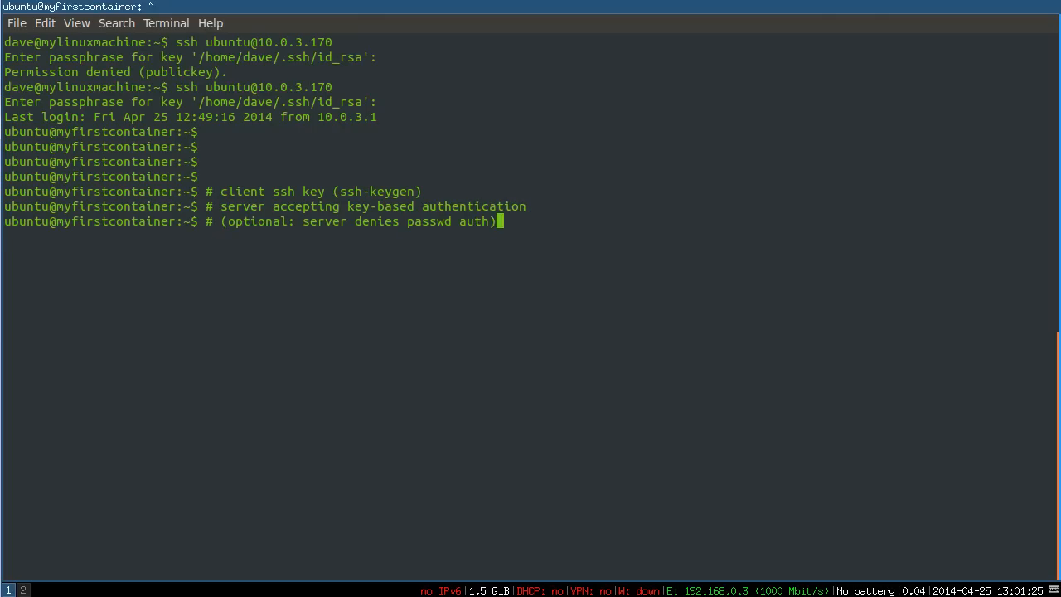
text())
key(Return)
text(# share client )
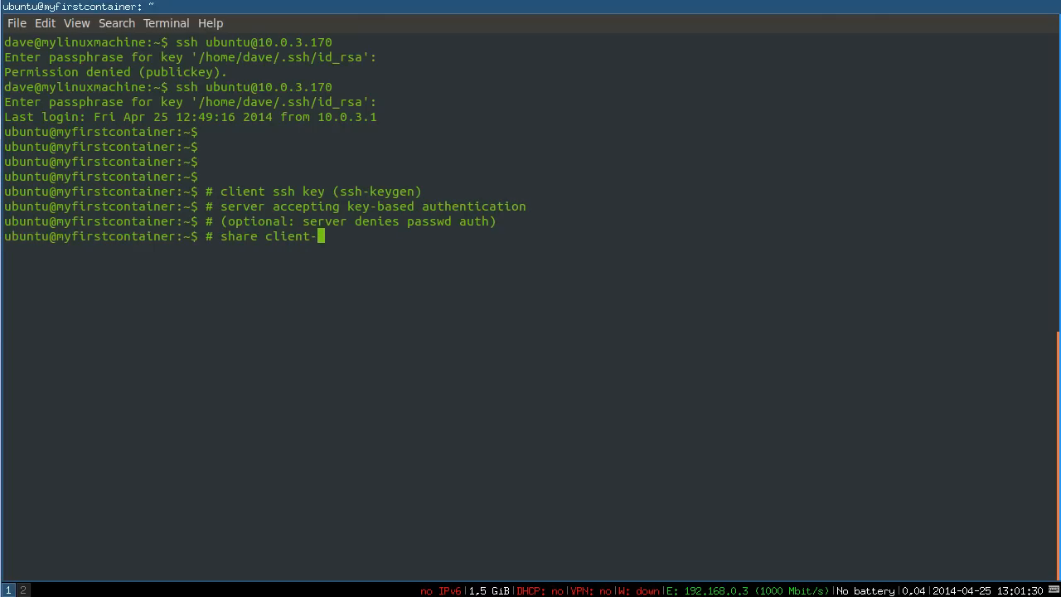
text(-pubkey)
text( with server)
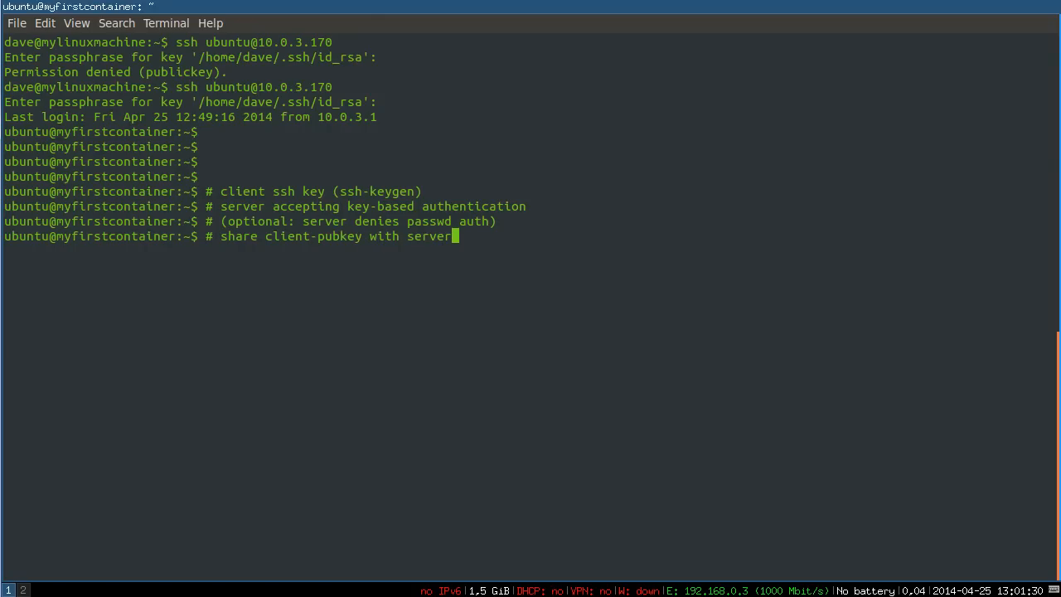
text( in )
text(~)
text(/.s)
text(sh/authorize)
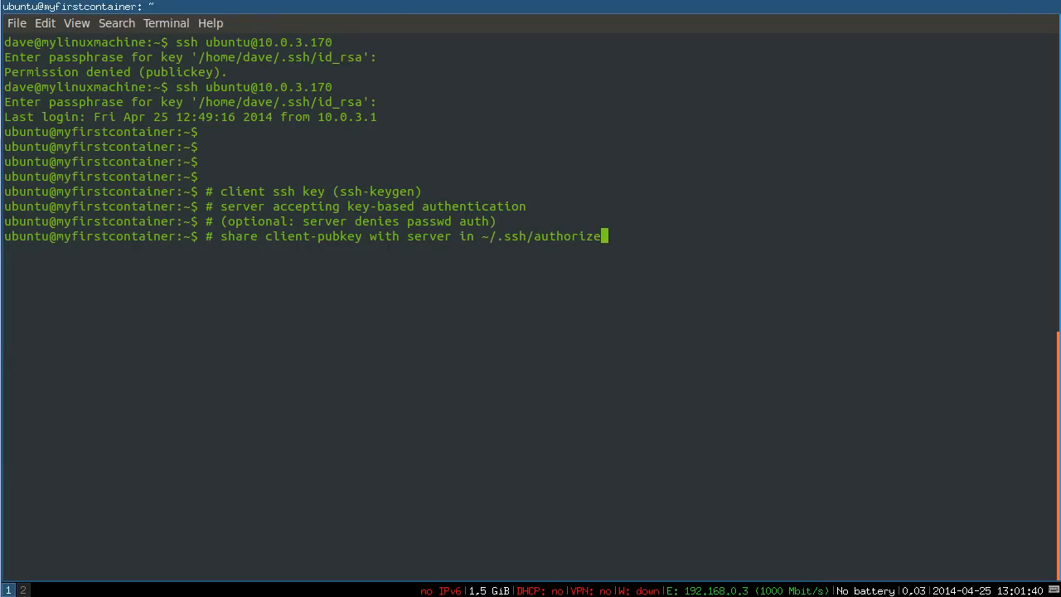
text(d_keys)
Write the final comment on sharing the client pubkey in ~/.ssh/authorized_keys, then cancel with Ctrl+C.
drag(530, 235, 1052, 240)
drag(476, 236, 496, 238)
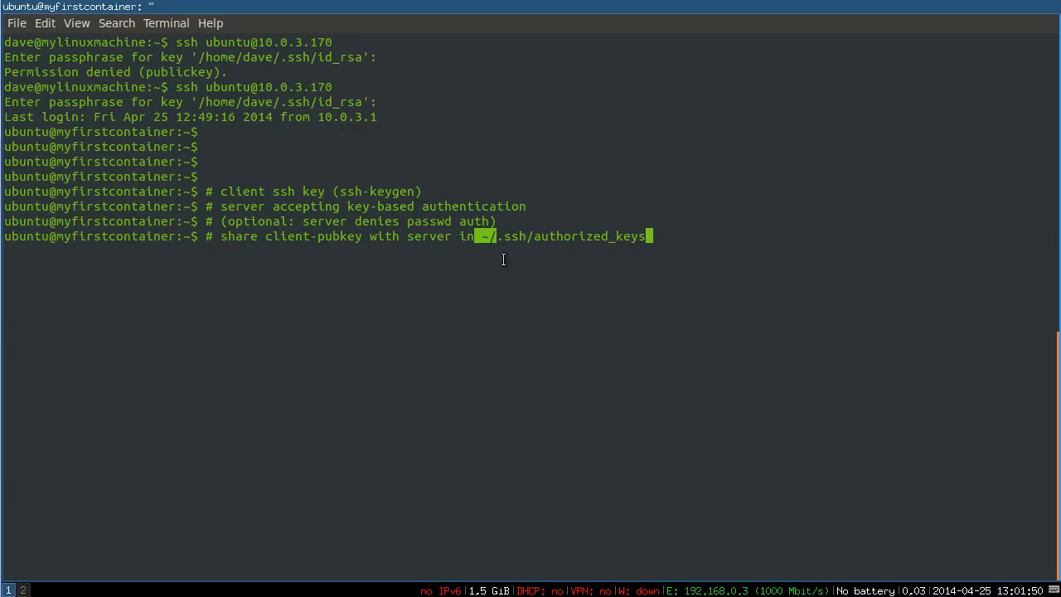
key(ctrl+c)
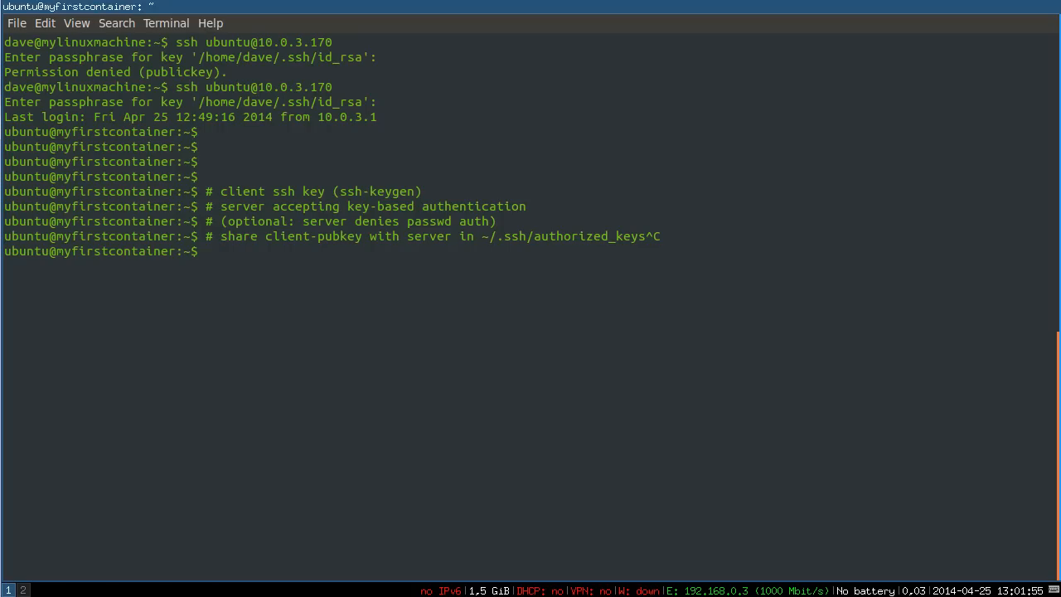